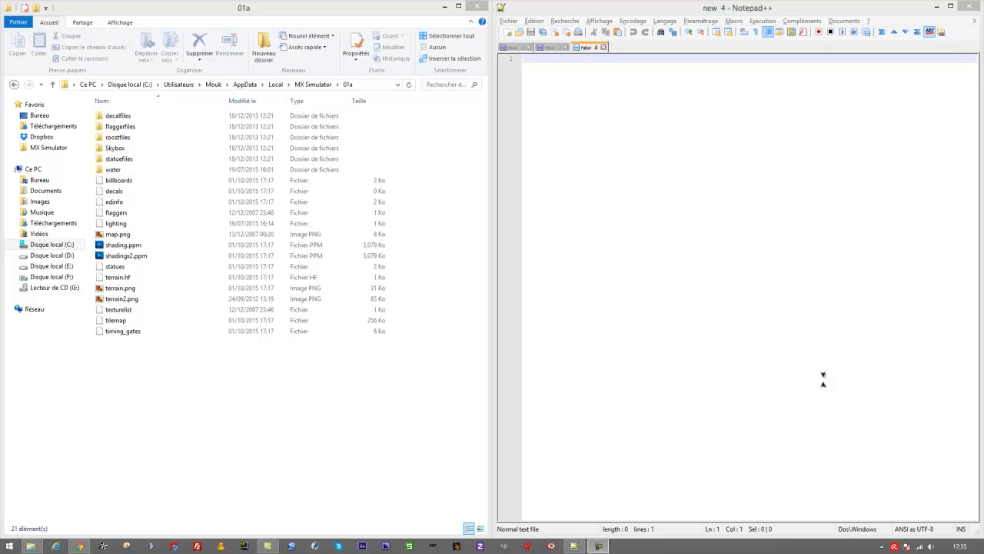
# - Create a folder named sequences inside the 01a folder and open it
pyautogui.click(422, 404)
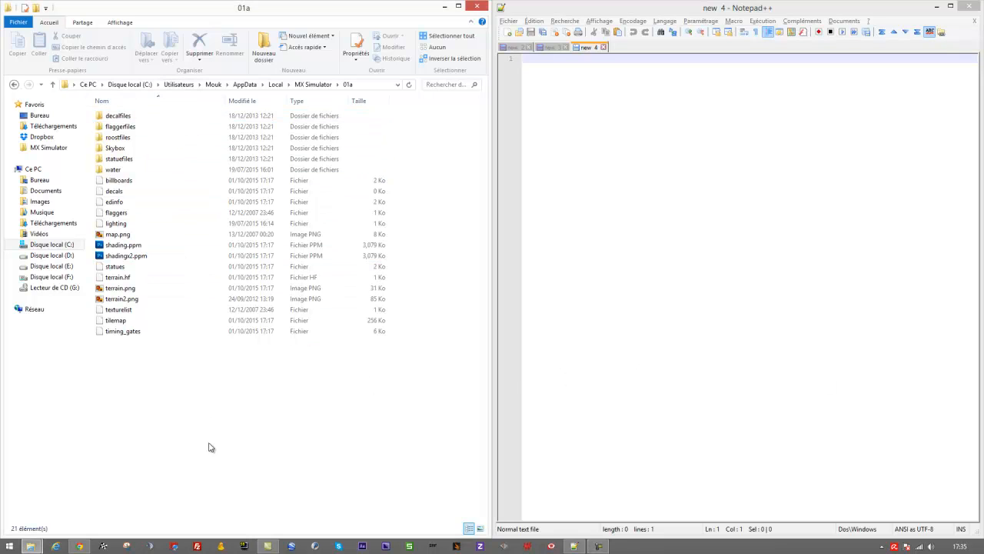
pyautogui.rightClick(165, 381)
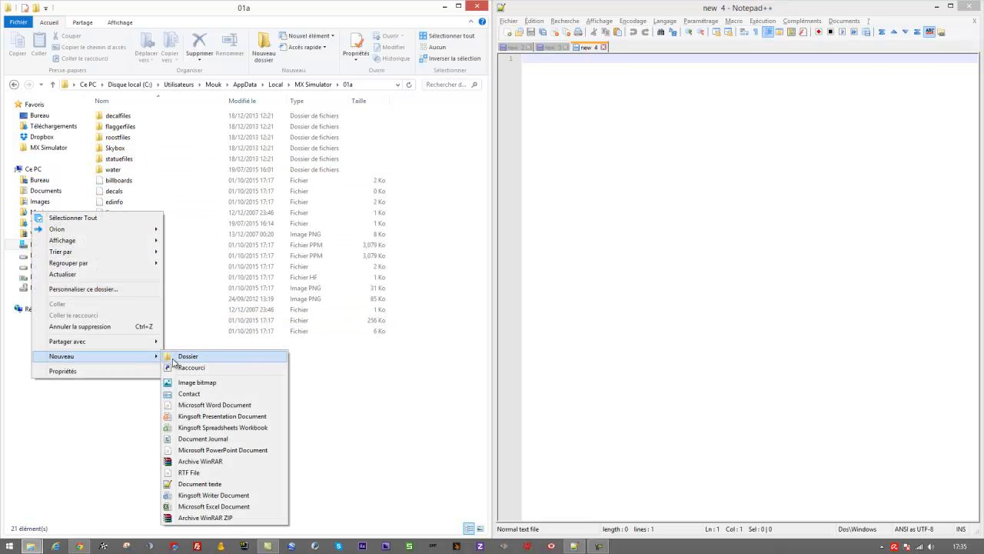
pyautogui.click(181, 356)
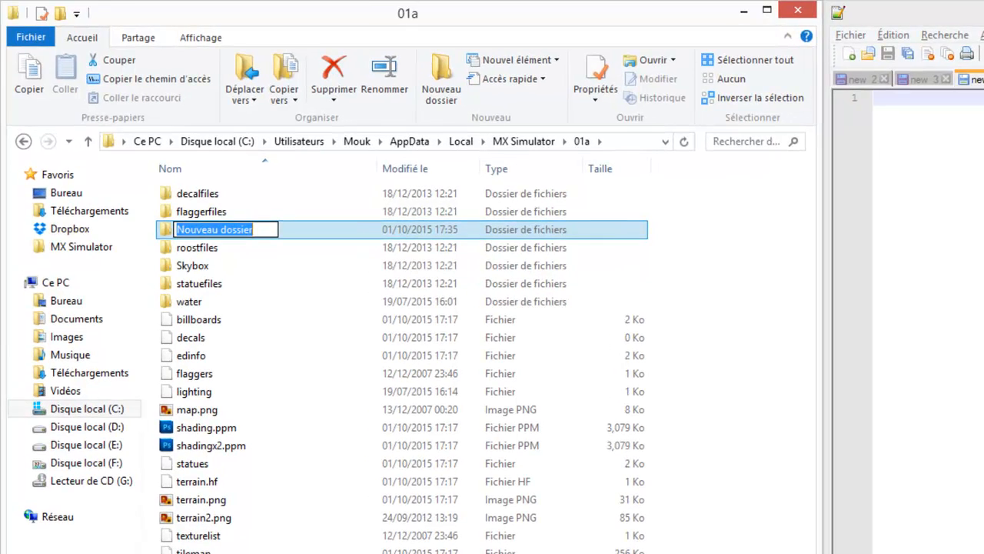
pyautogui.write('sequence')
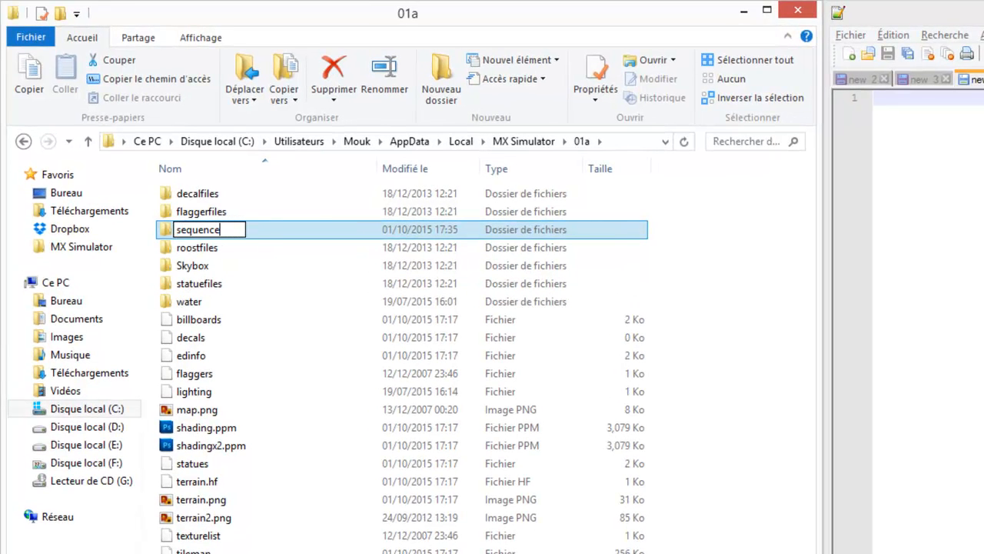
pyautogui.write('s')
pyautogui.press('Return')
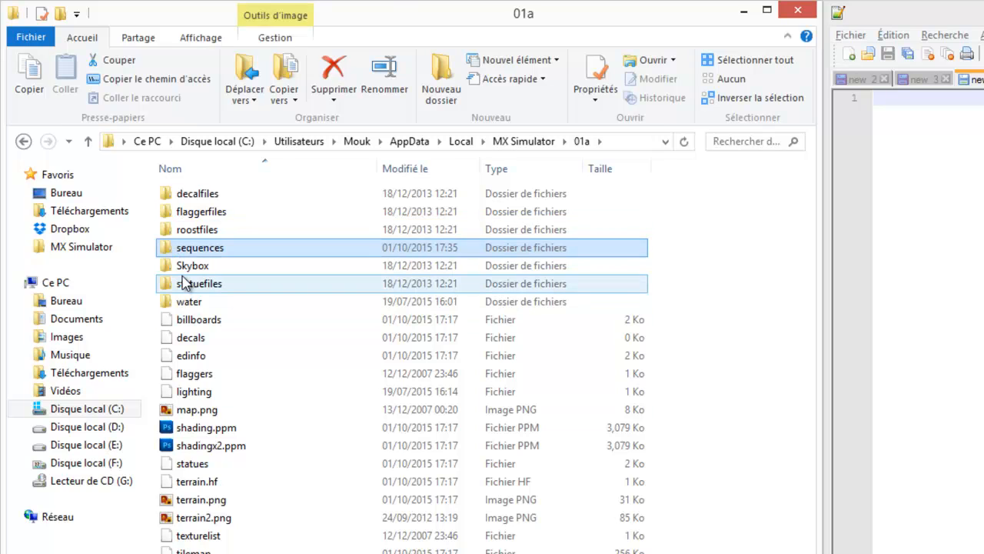
pyautogui.doubleClick(202, 251)
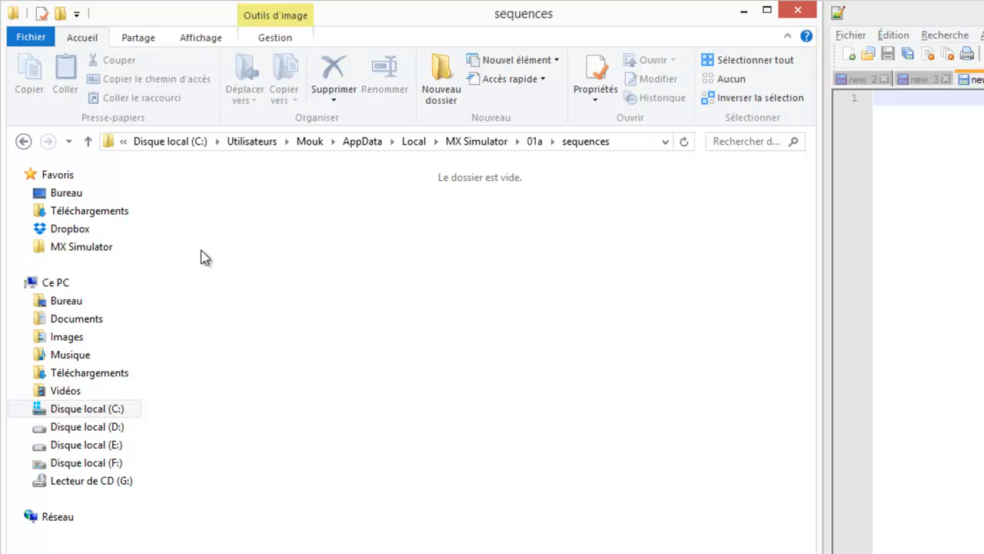
# - Create a text document in the sequences folder named depart.seq, accepting the extension change
pyautogui.rightClick(202, 256)
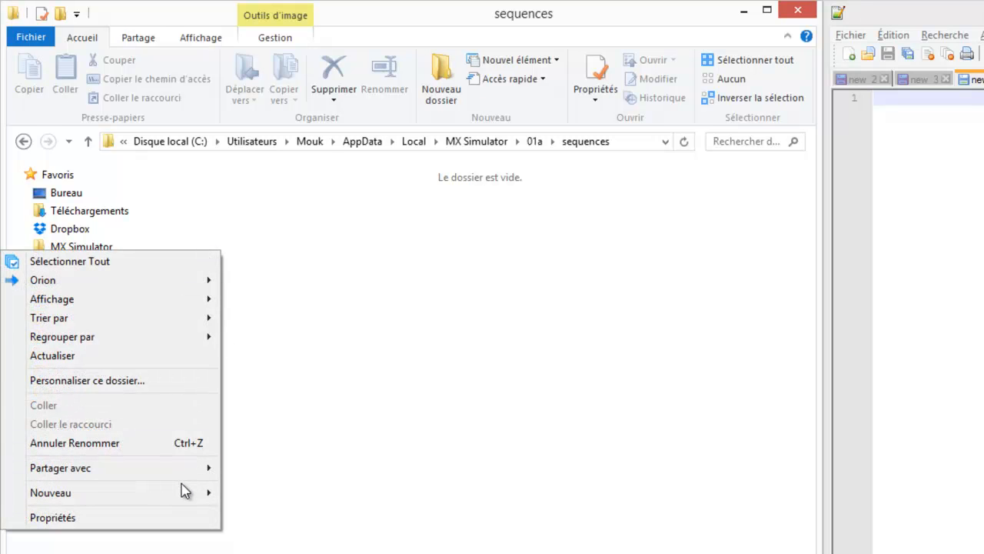
pyautogui.moveTo(183, 494)
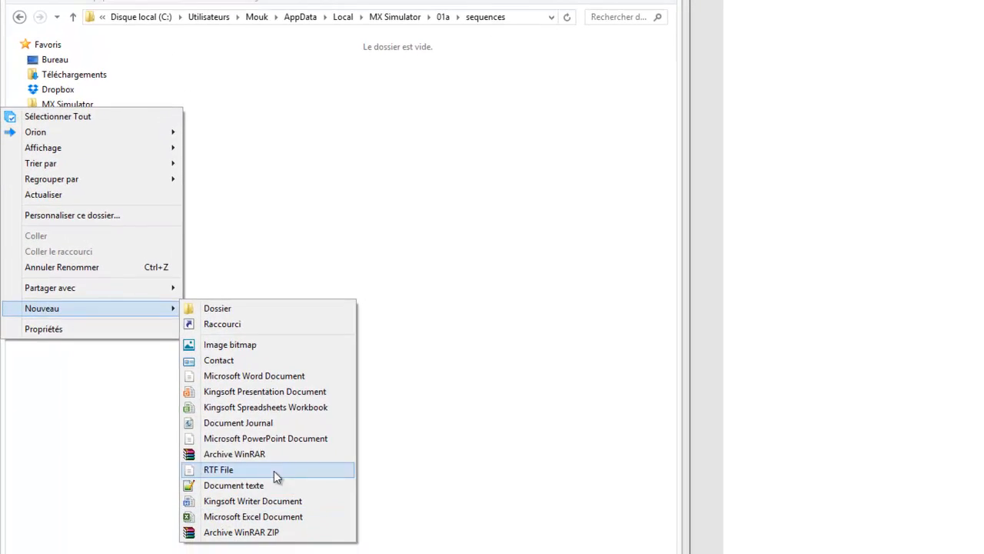
pyautogui.click(252, 482)
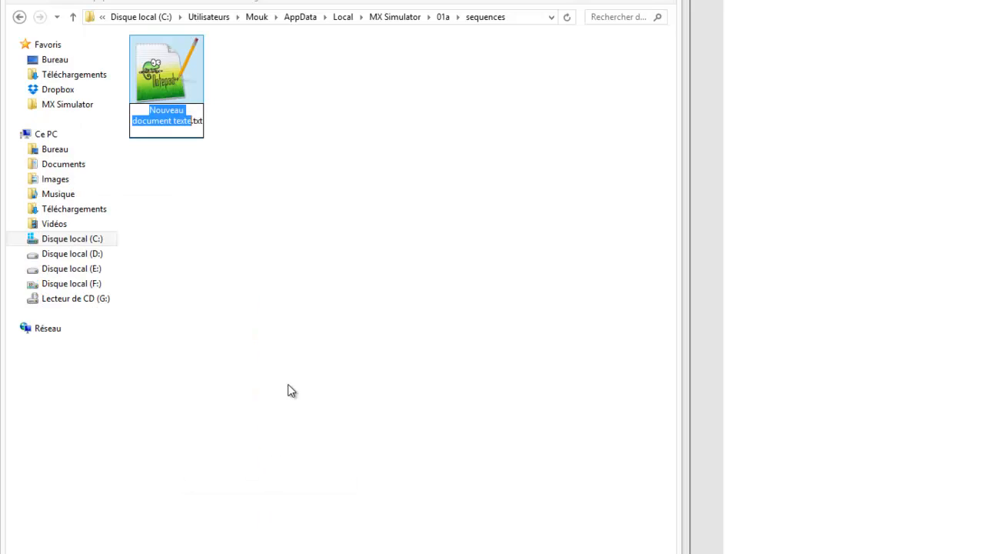
pyautogui.write('depart')
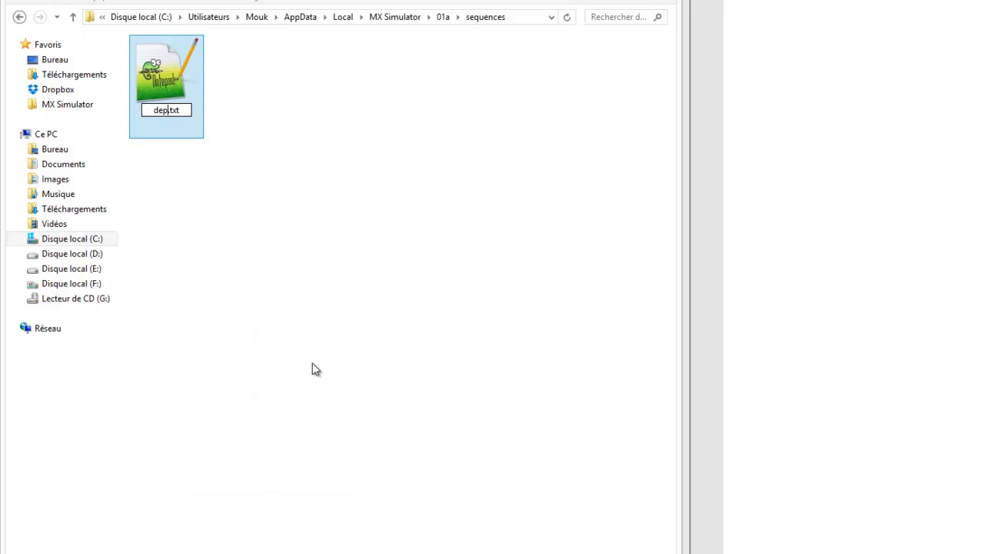
pyautogui.hotkey('shift', 'Right')
pyautogui.hotkey('shift', 'Right')
pyautogui.hotkey('shift', 'Right')
pyautogui.hotkey('shift', 'Right')
pyautogui.write('.seq')
pyautogui.press('Return')
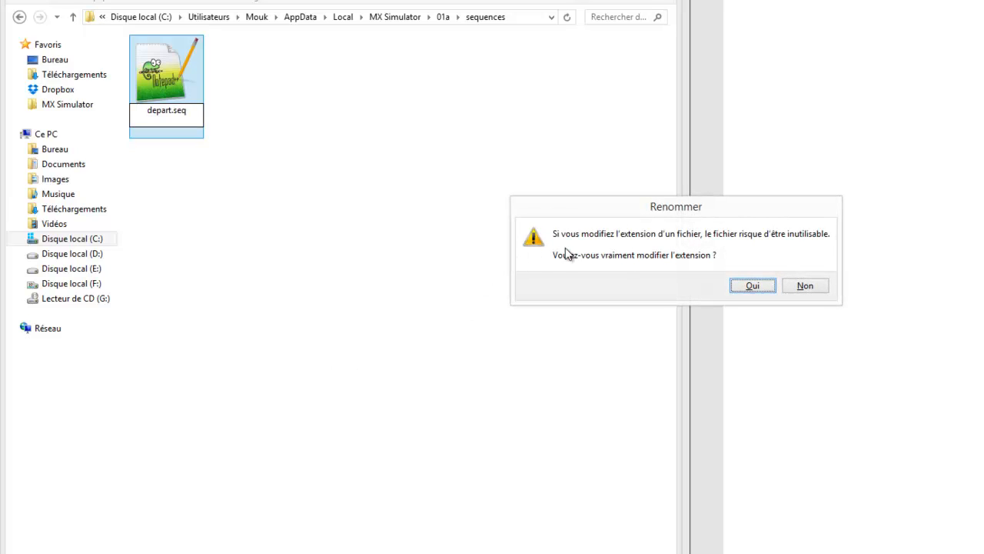
pyautogui.click(759, 286)
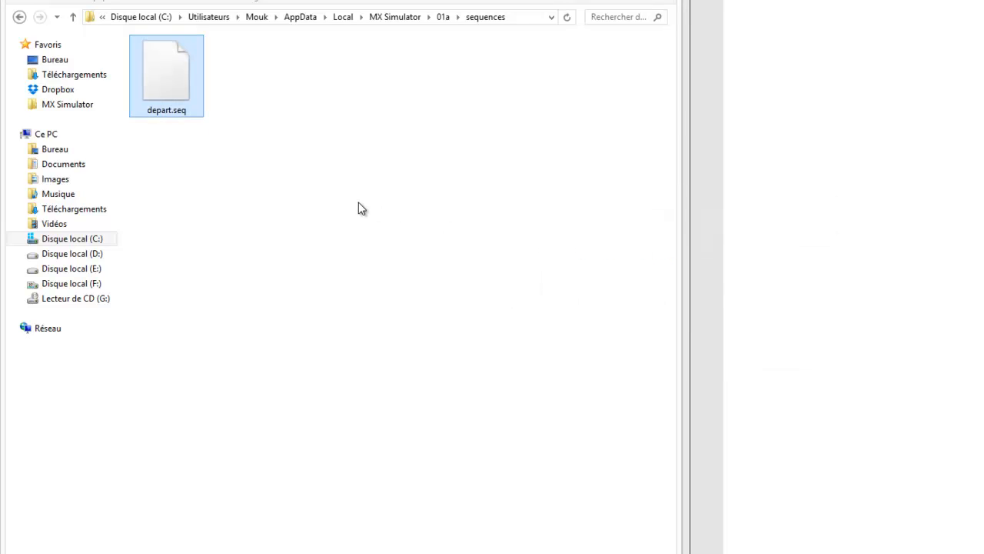
# - Open depart.seq in Notepad++ for editing
pyautogui.click(323, 196)
pyautogui.click(161, 82)
pyautogui.rightClick(160, 86)
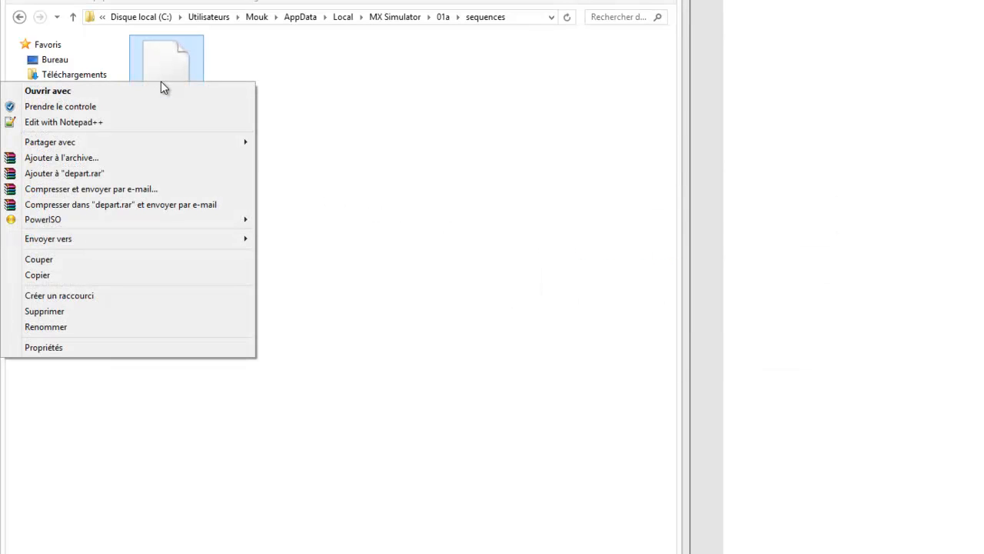
pyautogui.click(159, 122)
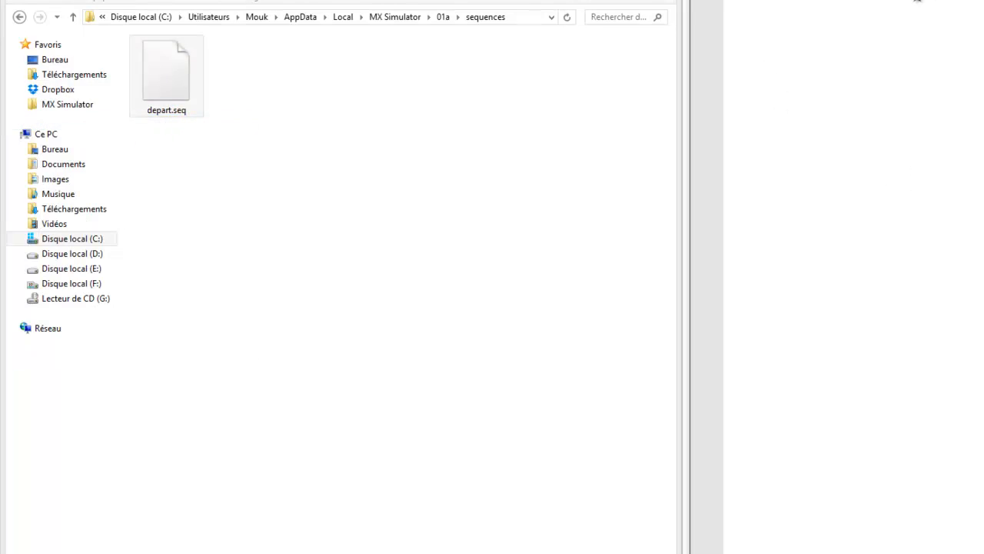
pyautogui.click(343, 82)
pyautogui.click(179, 93)
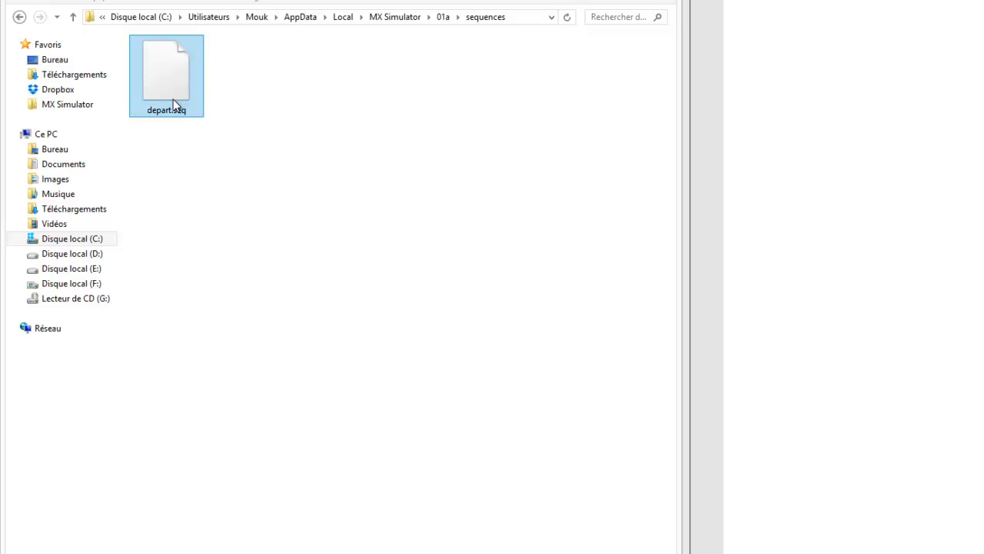
pyautogui.click(222, 87)
pyautogui.click(957, 94)
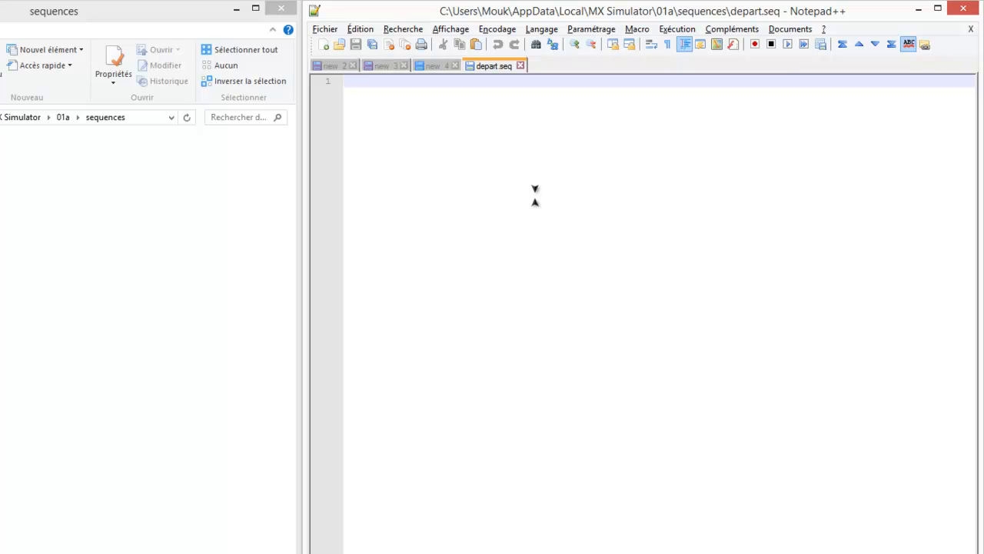
# - Write the header line "ANIM1 X X X 0" in depart.seq and start a second line
pyautogui.write('AN')
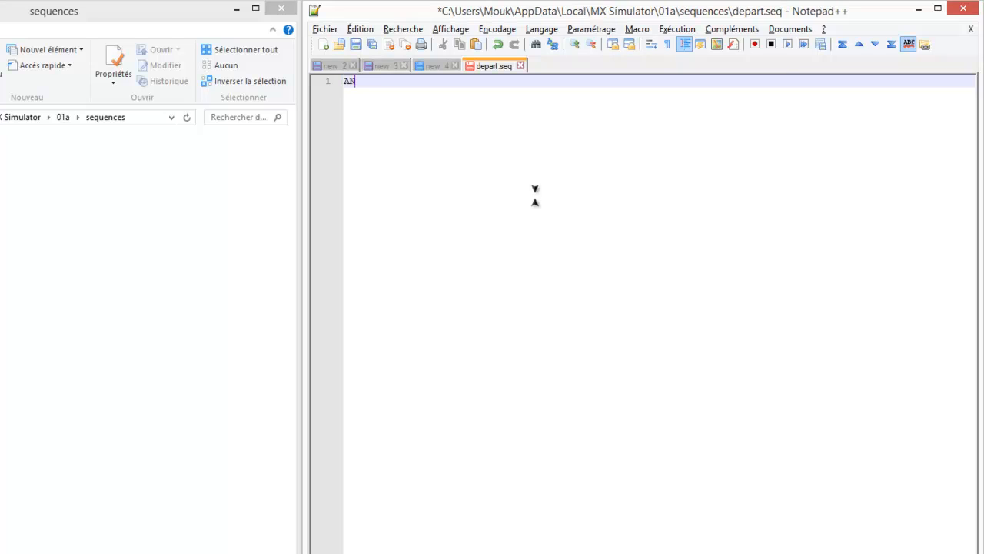
pyautogui.write('IM1')
pyautogui.hotkey('shift', 'Left')
pyautogui.press('Right')
pyautogui.write('X')
pyautogui.write('S')
pyautogui.press('BackSpace')
pyautogui.write('X')
pyautogui.press('Left')
pyautogui.press('Left')
pyautogui.hotkey('shift', 'Left')
pyautogui.press('Left')
pyautogui.press('Right')
pyautogui.press('Right')
pyautogui.hotkey('shift', 'Right')
pyautogui.press('Right')
pyautogui.press('Return')
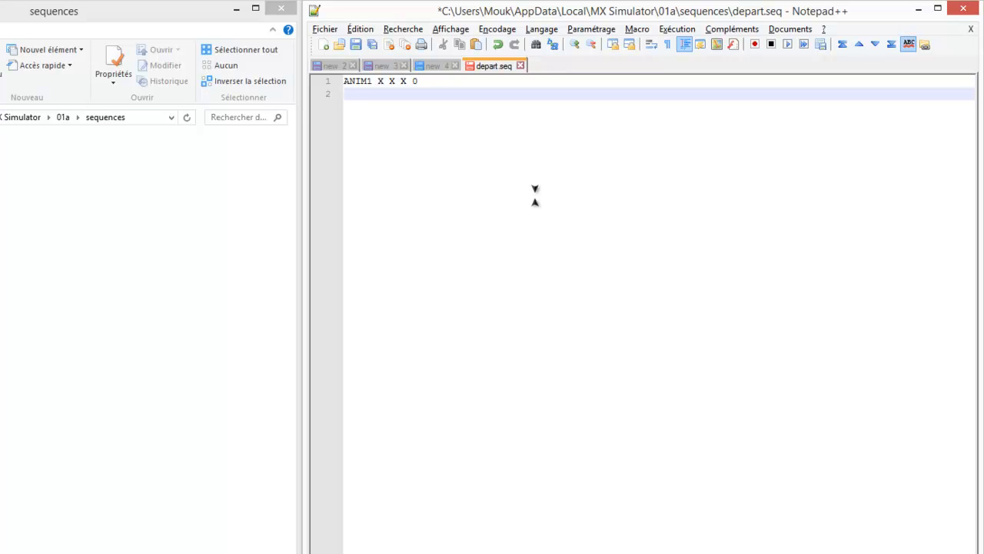
# - Enter the frame numbers "0 1 2 3" on the second line
pyautogui.write('0123')
pyautogui.press('BackSpace')
pyautogui.press('BackSpace')
pyautogui.press('BackSpace')
pyautogui.press('BackSpace')
pyautogui.write('0 1 2 3 4')
pyautogui.press('BackSpace')
# - Examine the frame numbers on the second line one by one
pyautogui.press('Left')
pyautogui.press('Left')
pyautogui.press('Left')
pyautogui.press('Left')
pyautogui.press('Left')
pyautogui.hotkey('shift', 'Left')
pyautogui.hotkey('shift', 'Right')
pyautogui.hotkey('shift', 'Left')
pyautogui.hotkey('shift', 'Right')
pyautogui.press('Right')
pyautogui.hotkey('shift', 'Right')
pyautogui.press('Right')
pyautogui.press('Right')
pyautogui.hotkey('shift', 'Right')
pyautogui.press('Right')
pyautogui.press('Right')
# - Try 1 as the final value of the ANIM1 line, restore 0, and review the last and first frame numbers
pyautogui.press('Up')
pyautogui.press('Right')
pyautogui.press('Right')
pyautogui.press('Right')
pyautogui.press('Right')
pyautogui.hotkey('shift', 'Right')
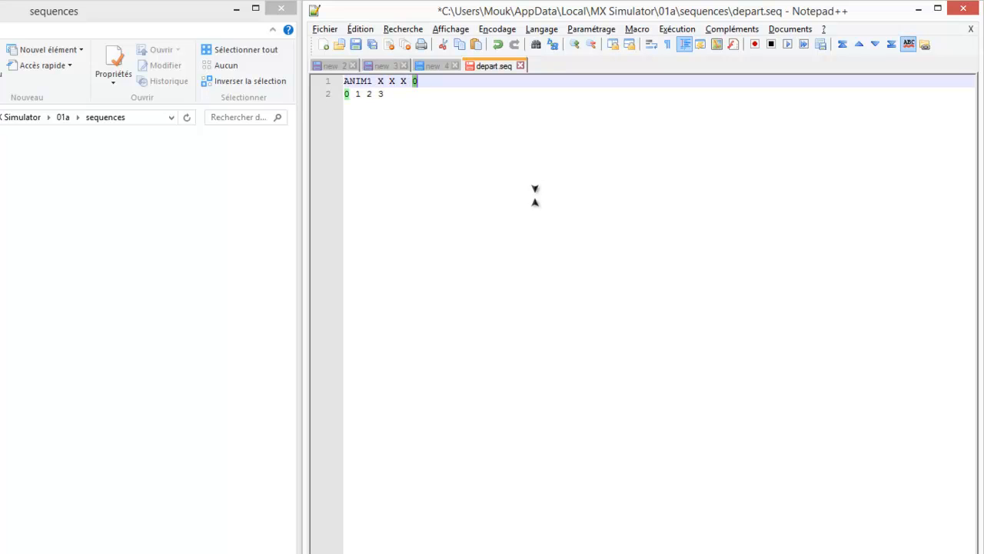
pyautogui.write('1')
pyautogui.press('BackSpace')
pyautogui.write('0')
pyautogui.press('Down')
pyautogui.hotkey('shift', 'Left')
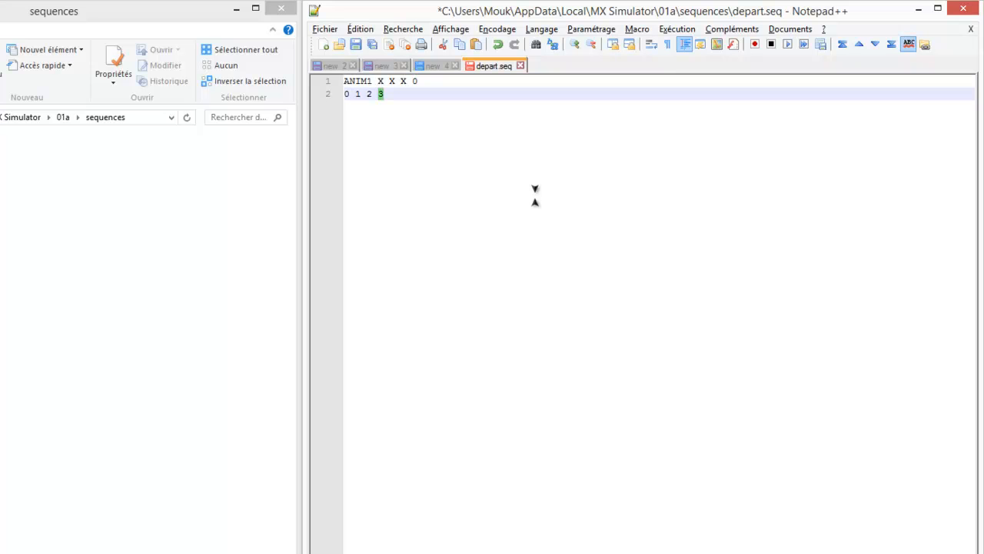
pyautogui.press('Left')
pyautogui.press('Left')
pyautogui.press('Left')
pyautogui.press('Left')
pyautogui.press('Left')
pyautogui.press('Left')
pyautogui.hotkey('shift', 'Left')
pyautogui.press('Right')
pyautogui.press('Return')
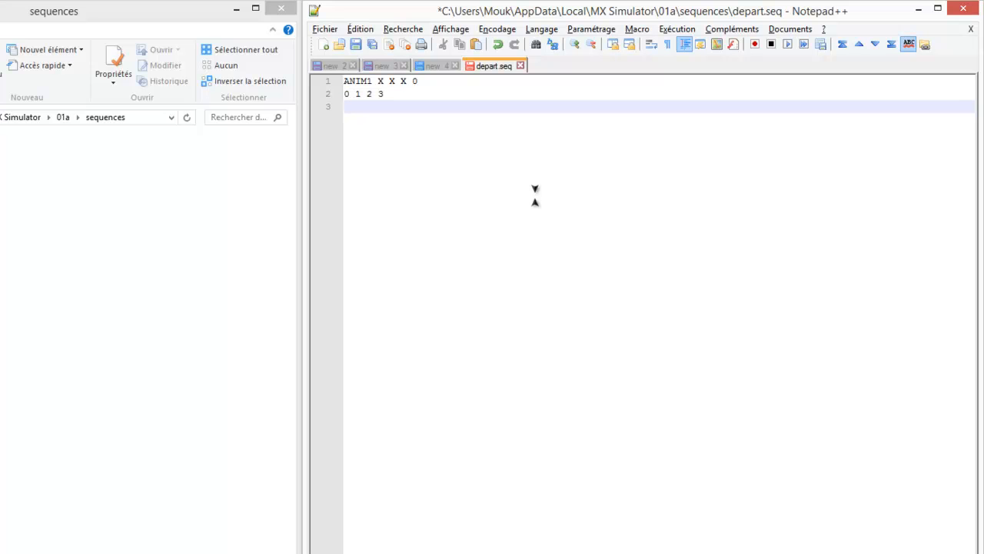
pyautogui.write('PNG @DOSSIER/image.p')
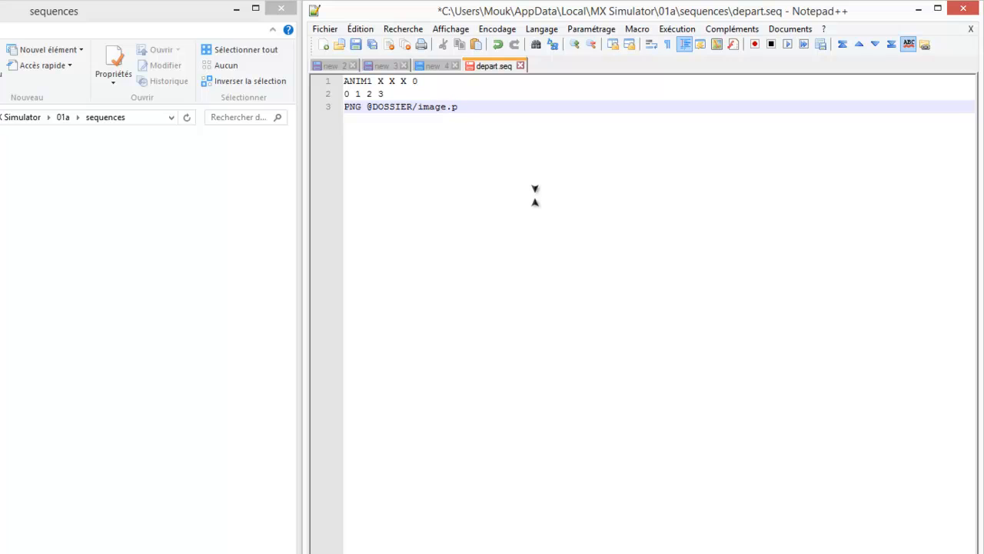
pyautogui.write('ng')
# - Replace the first two X placeholders in the ANIM1 line with 2 and 2
pyautogui.press('Up')
pyautogui.press('Up')
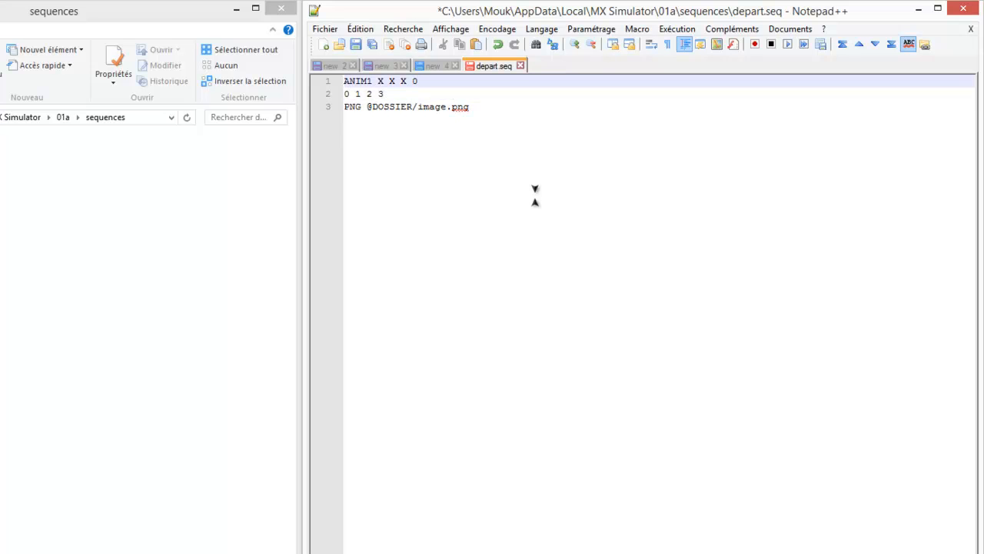
pyautogui.press('Left')
pyautogui.press('Left')
pyautogui.press('Left')
pyautogui.press('Left')
pyautogui.press('Left')
pyautogui.press('Left')
pyautogui.hotkey('shift', 'Right')
pyautogui.write('2')
pyautogui.press('Right')
pyautogui.hotkey('shift', 'Right')
pyautogui.write('2')
pyautogui.press('Right')
pyautogui.hotkey('shift', 'Right')
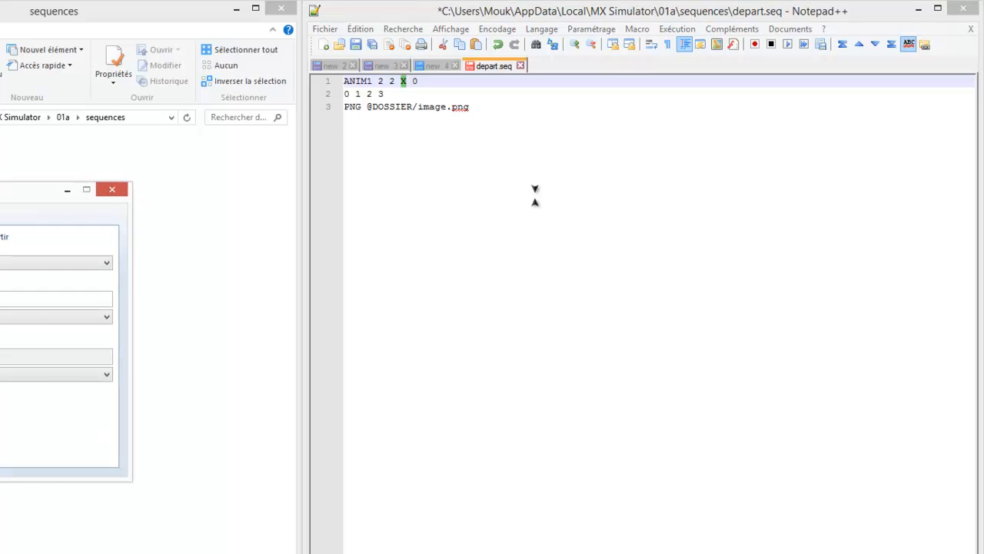
# - Switch to the Calculator, place its window in view, and compute 30 * 128
pyautogui.moveTo(49, 188); pyautogui.dragTo(292, 183)
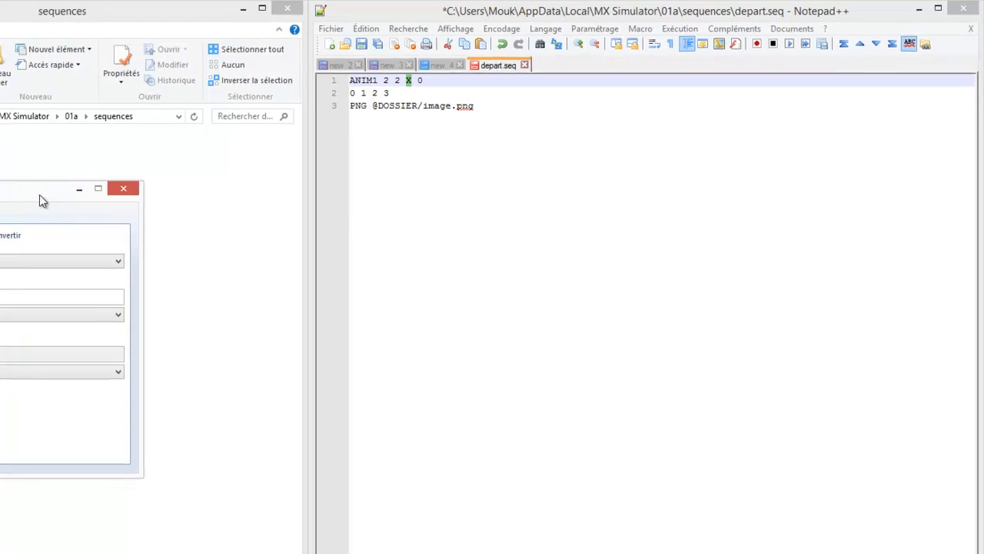
pyautogui.moveTo(356, 168); pyautogui.dragTo(290, 140)
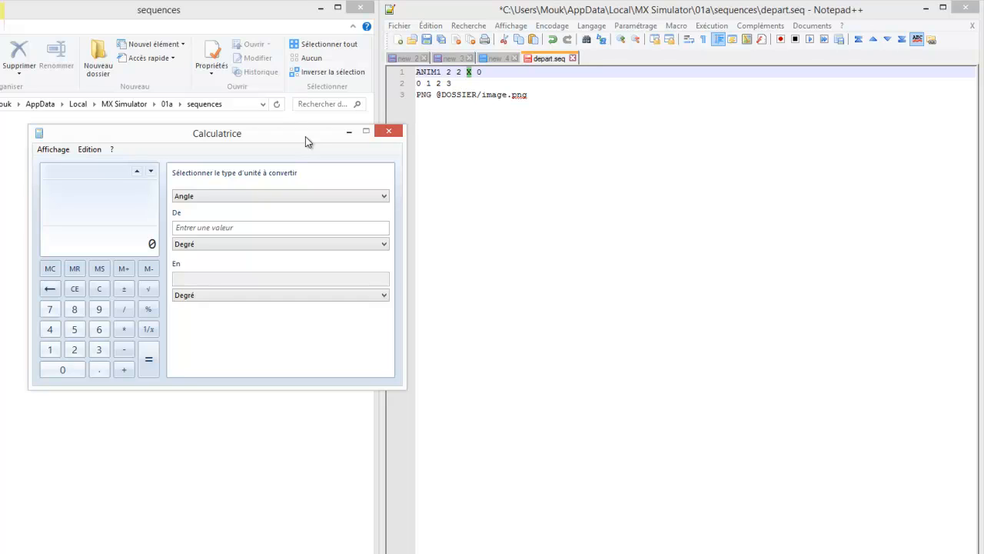
pyautogui.write('30 * 128')
pyautogui.press('Return')
# - Replace the remaining X placeholder in the ANIM1 line of depart.seq with 3840
pyautogui.click(472, 80)
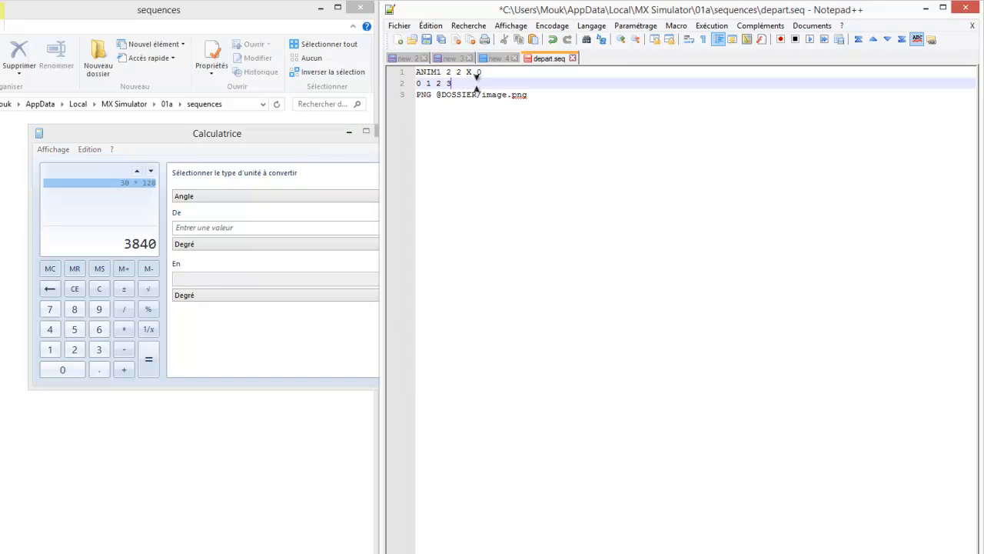
pyautogui.click(472, 73)
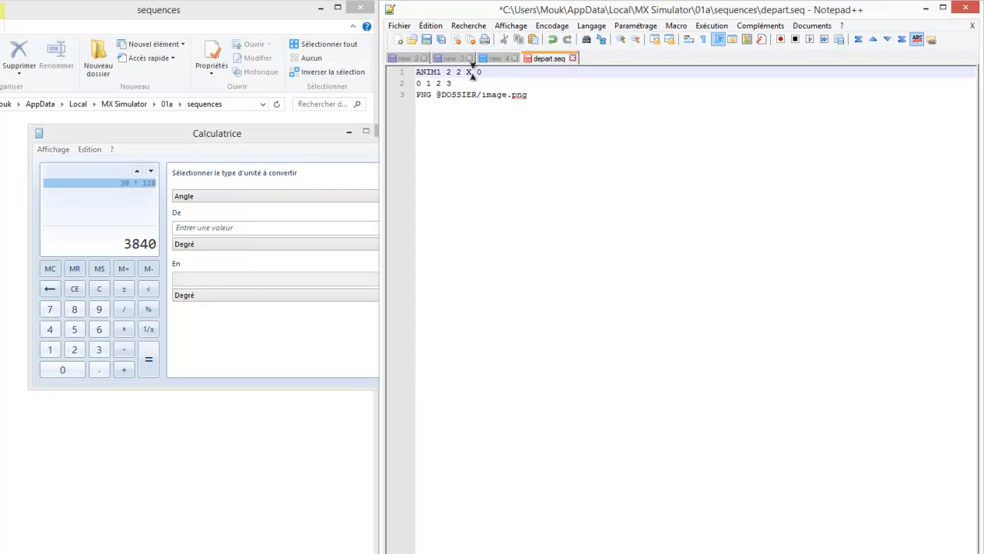
pyautogui.doubleClick(469, 72)
pyautogui.write('3840')
# - Shorten the frame number line to "0 1"
pyautogui.click(471, 83)
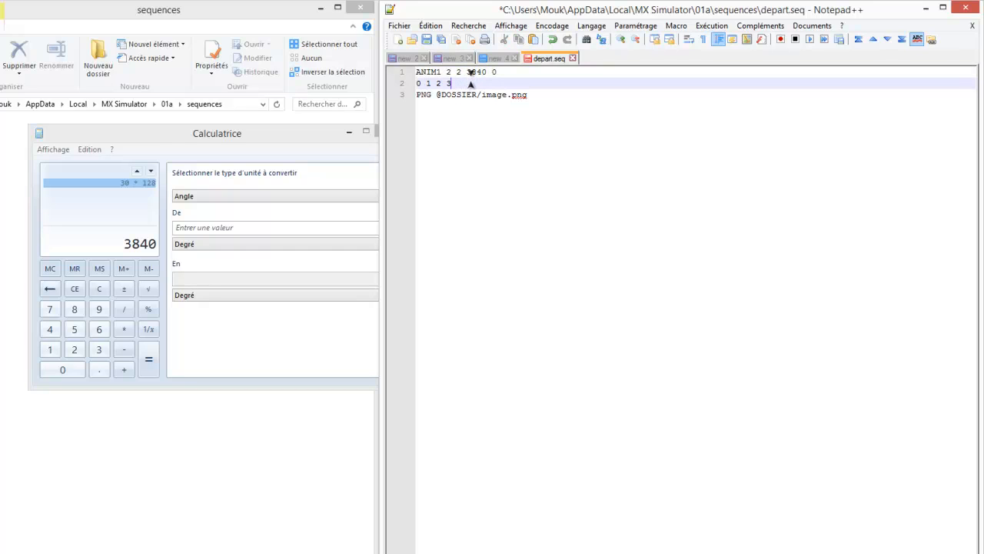
pyautogui.hotkey('shift', 'Left')
pyautogui.hotkey('shift', 'Left')
pyautogui.hotkey('shift', 'Left')
pyautogui.hotkey('shift', 'Left')
pyautogui.hotkey('shift', 'Left')
pyautogui.hotkey('shift', 'Left')
pyautogui.write('1')
pyautogui.press('Down')
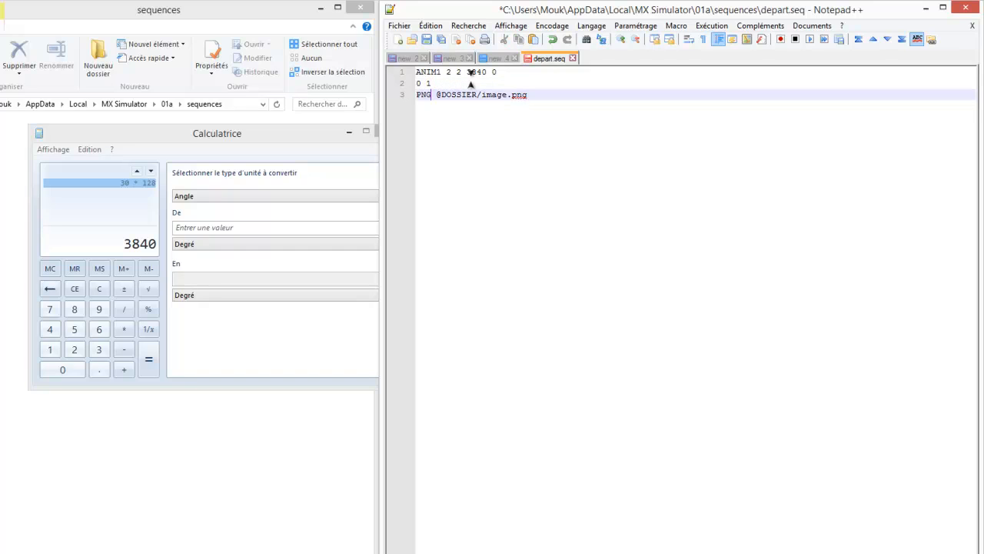
pyautogui.hotkey('ctrl', 'd')
pyautogui.press('Down')
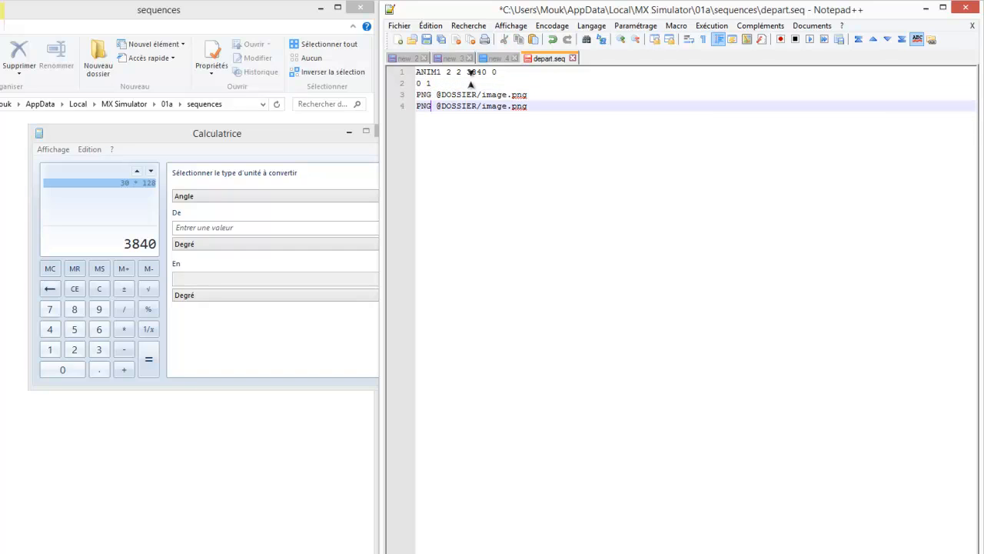
pyautogui.press('Up')
pyautogui.hotkey('shift', 'Right')
pyautogui.hotkey('shift', 'Right')
pyautogui.hotkey('shift', 'Right')
pyautogui.hotkey('shift', 'Right')
pyautogui.hotkey('shift', 'Right')
pyautogui.hotkey('shift', 'Right')
pyautogui.hotkey('shift', 'Right')
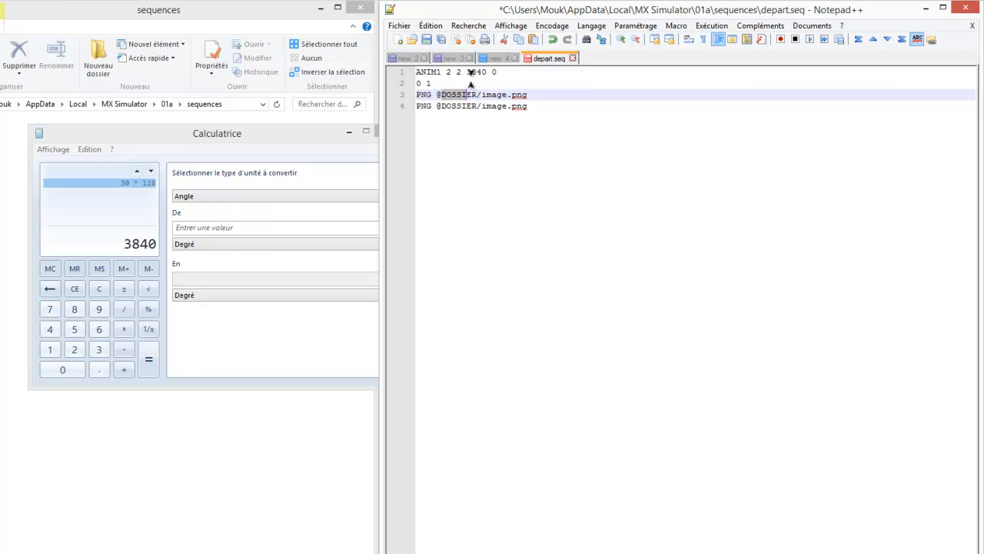
# - Close the Calculator and go back to the 01a folder in the file explorer
pyautogui.click(362, 143)
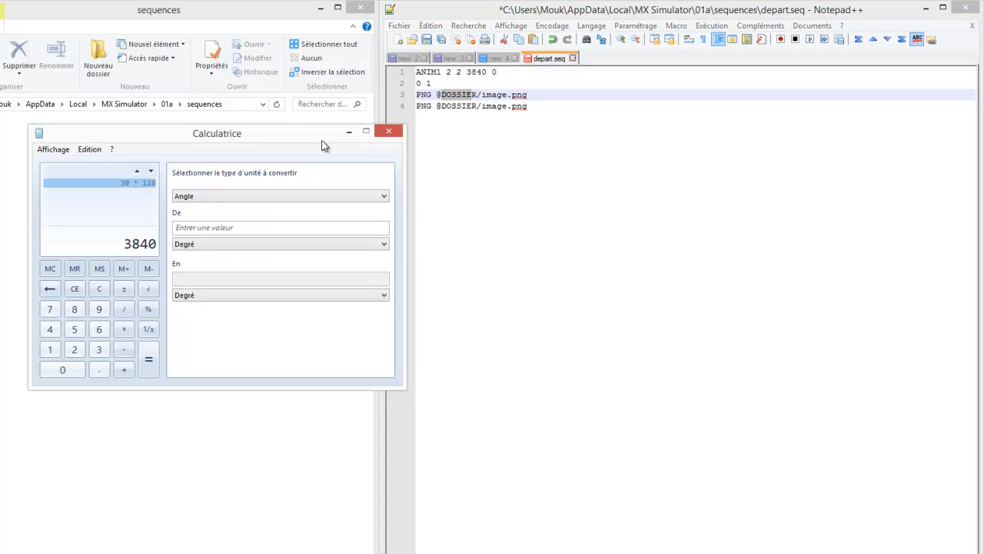
pyautogui.click(388, 134)
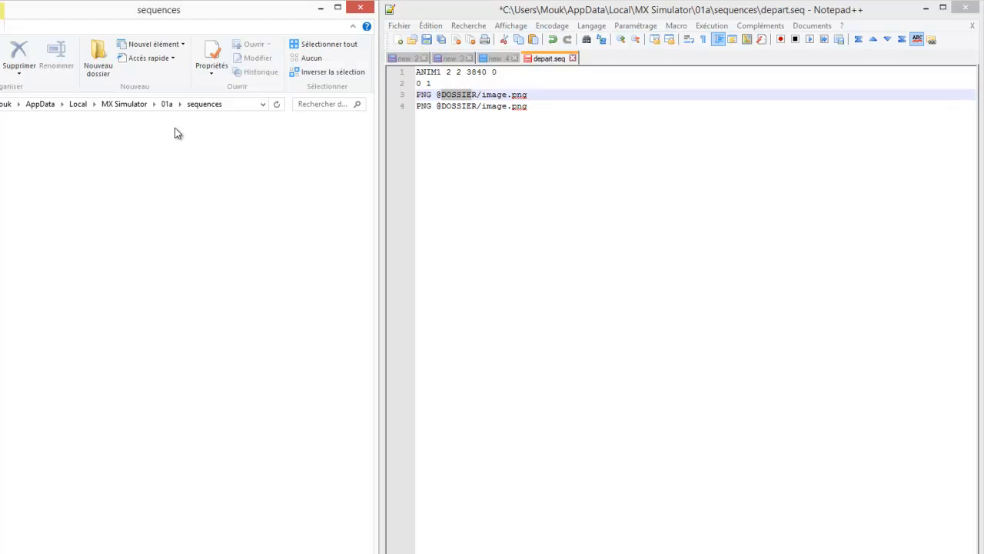
pyautogui.click(166, 107)
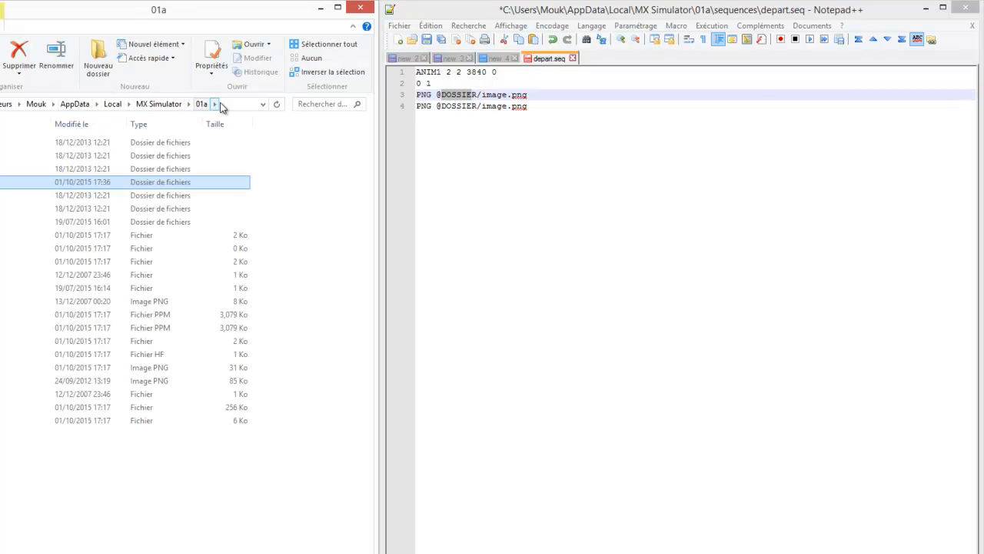
# - Replace the DOSSIER placeholder in the first PNG line of depart.seq with 01a
pyautogui.doubleClick(459, 95)
pyautogui.write('01a')
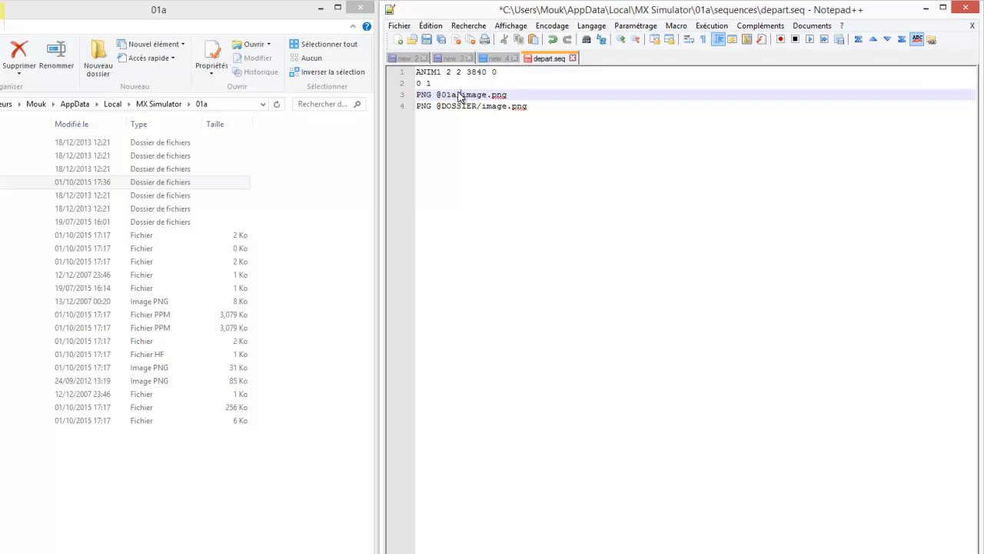
# - Insert the folder "suquences/" after "01a/" in the image path of the first PNG line
pyautogui.press('Right')
pyautogui.write('suquences')
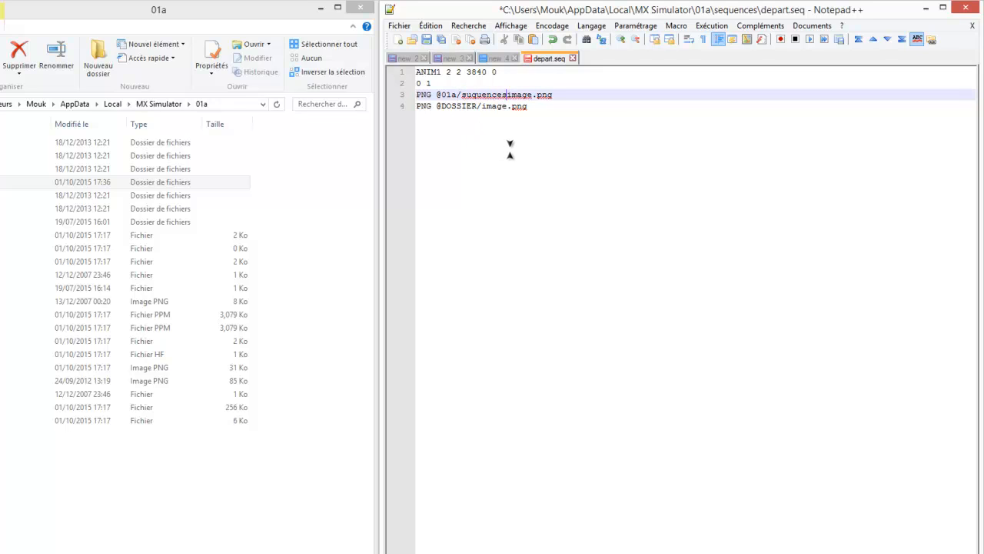
pyautogui.write('/')
pyautogui.hotkey('shift', 'Left')
pyautogui.hotkey('shift', 'Left')
pyautogui.hotkey('shift', 'Left')
pyautogui.hotkey('shift', 'Left')
pyautogui.hotkey('shift', 'Left')
pyautogui.hotkey('shift', 'Left')
pyautogui.hotkey('shift', 'Left')
pyautogui.hotkey('shift', 'Left')
pyautogui.hotkey('shift', 'Left')
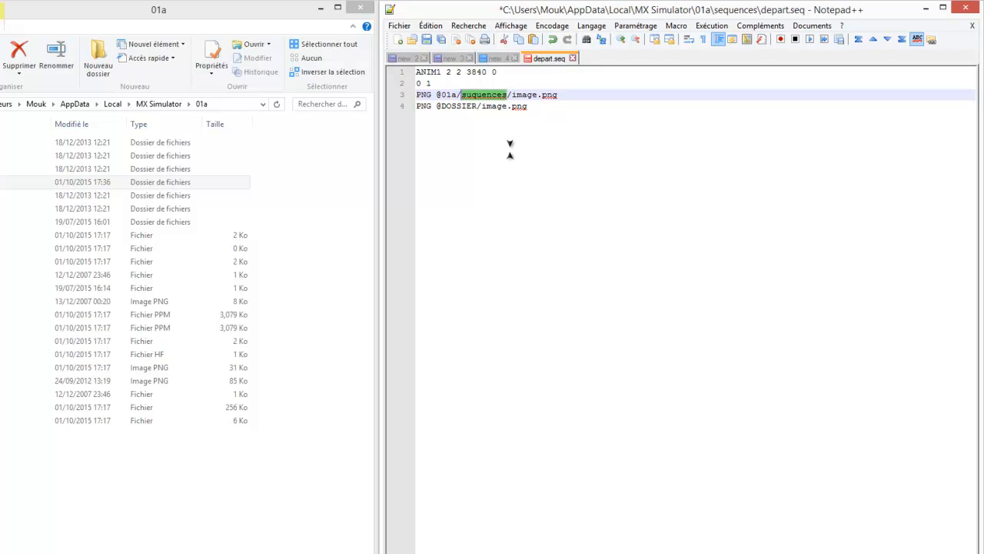
pyautogui.press('Down')
pyautogui.press('Up')
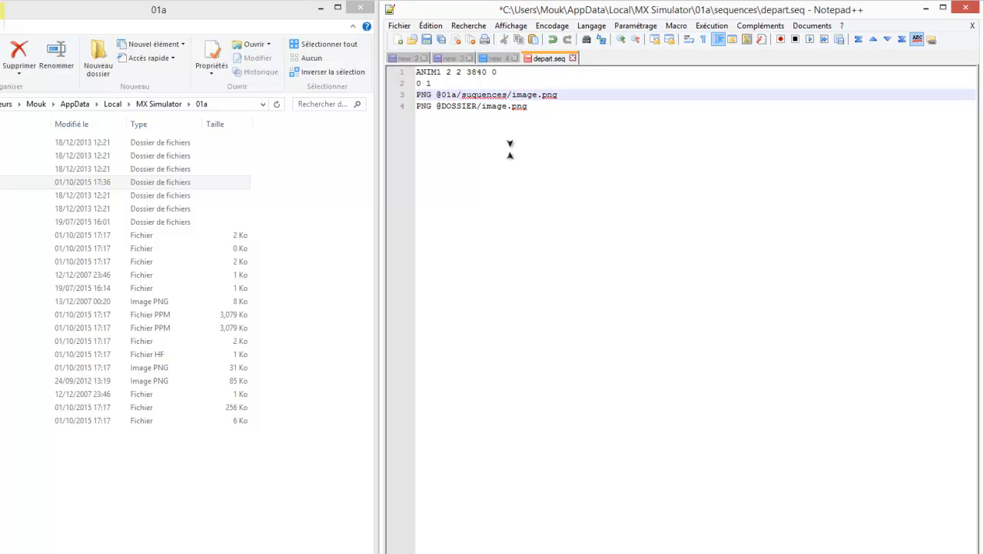
pyautogui.press('Down')
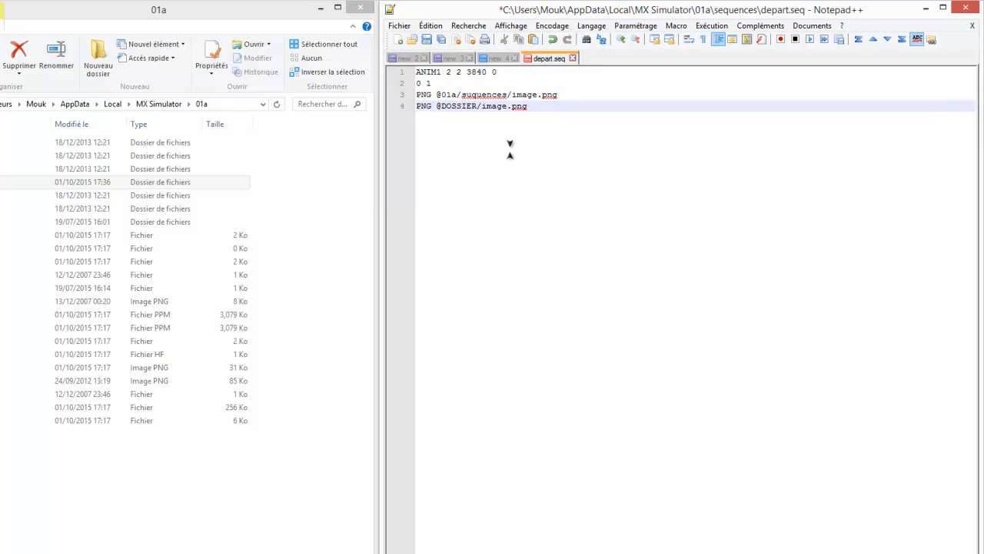
pyautogui.press('Up')
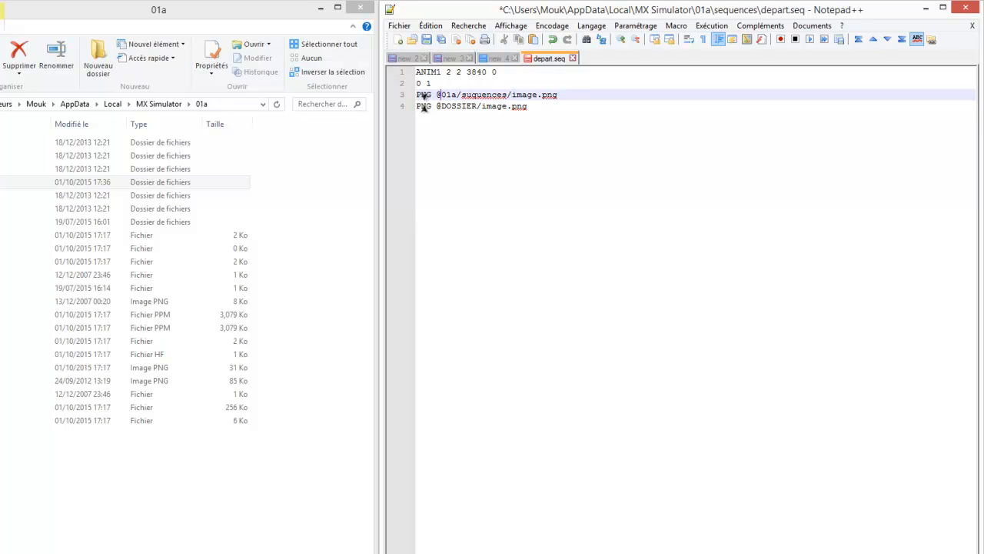
pyautogui.press('Down')
pyautogui.press('Delete')
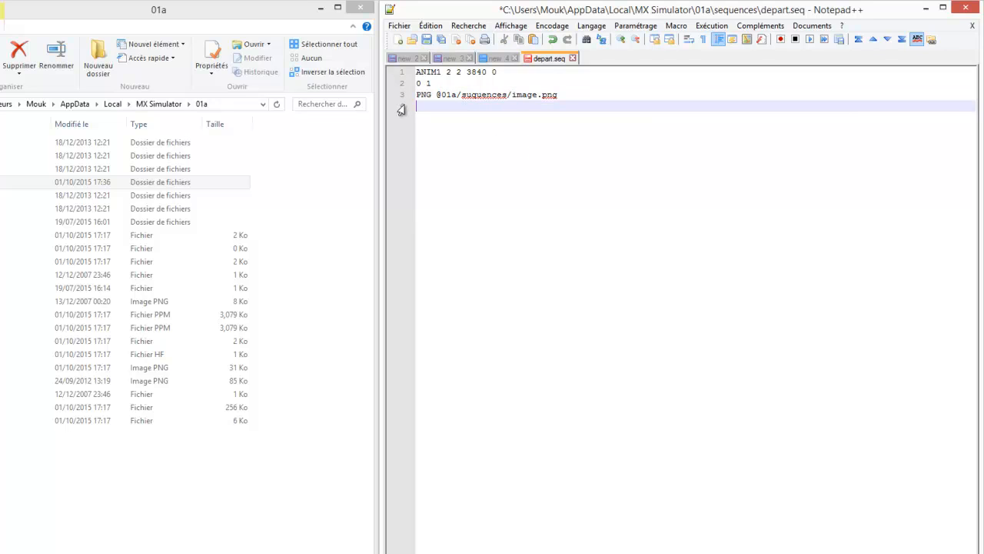
pyautogui.press('Up')
pyautogui.hotkey('ctrl', 'd')
pyautogui.press('Down')
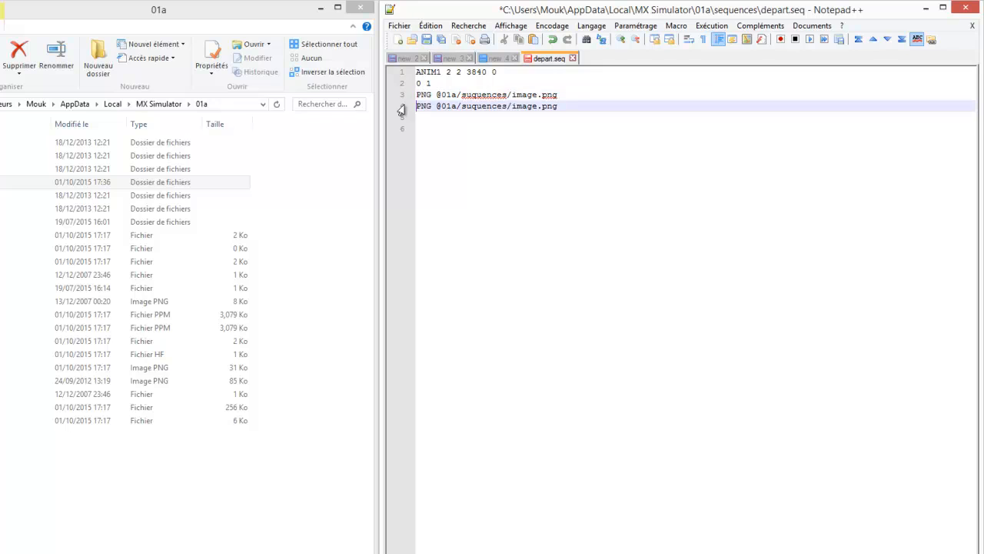
pyautogui.press('Down')
pyautogui.press('BackSpace')
pyautogui.hotkey('ctrl', 'd')
pyautogui.hotkey('ctrl', 'd')
pyautogui.hotkey('ctrl', 'd')
pyautogui.hotkey('ctrl', 'd')
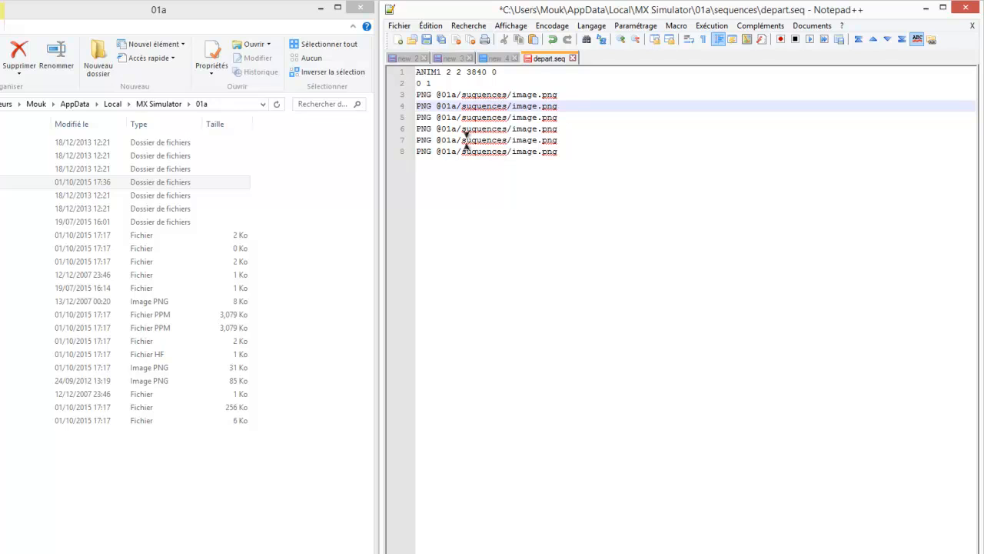
pyautogui.hotkey('ctrl', 'z')
pyautogui.hotkey('ctrl', 'z')
pyautogui.hotkey('ctrl', 'z')
pyautogui.hotkey('ctrl', 'z')
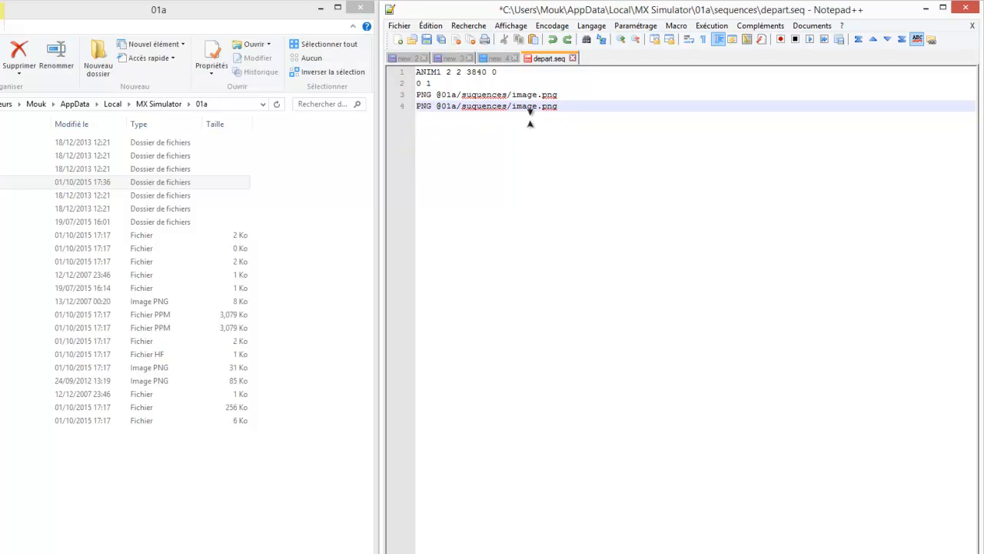
# - Look at depart.seq inside the sequences folder and return to the 01a folder
pyautogui.click(151, 160)
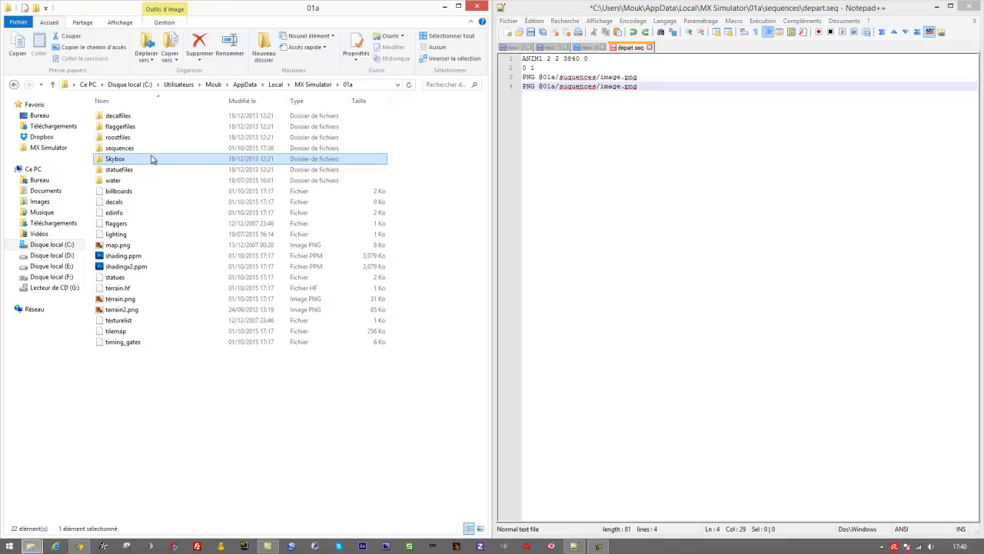
pyautogui.click(132, 147)
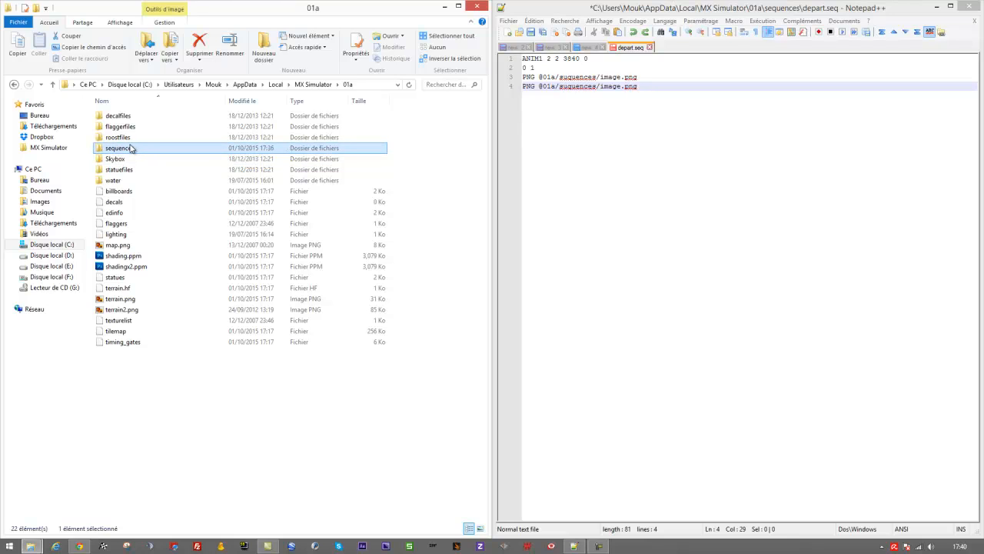
pyautogui.doubleClick(151, 148)
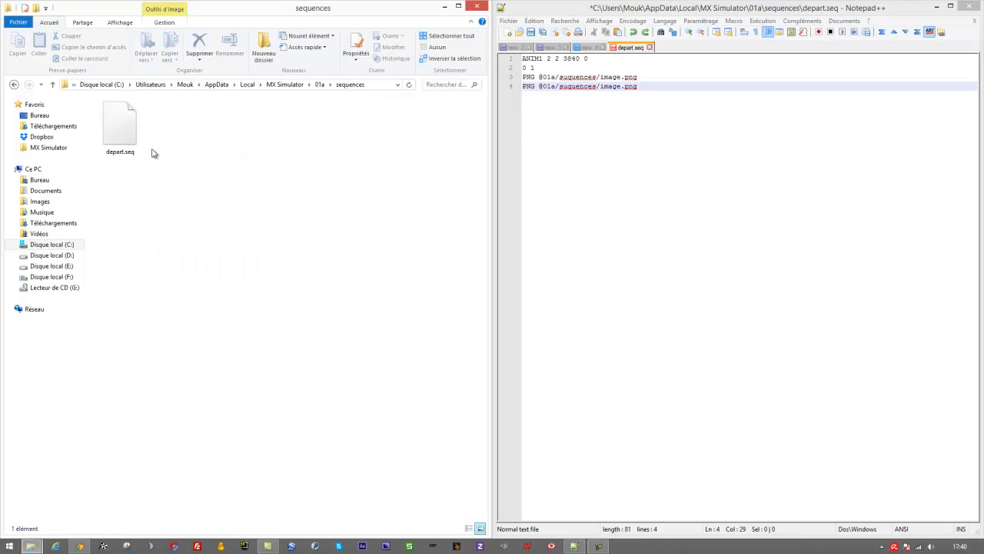
pyautogui.click(118, 123)
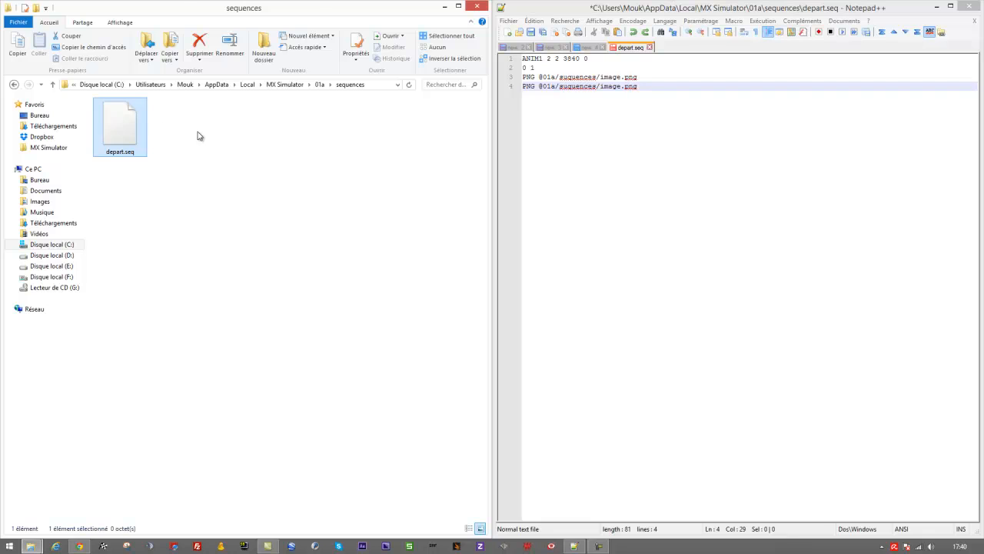
pyautogui.press('BackSpace')
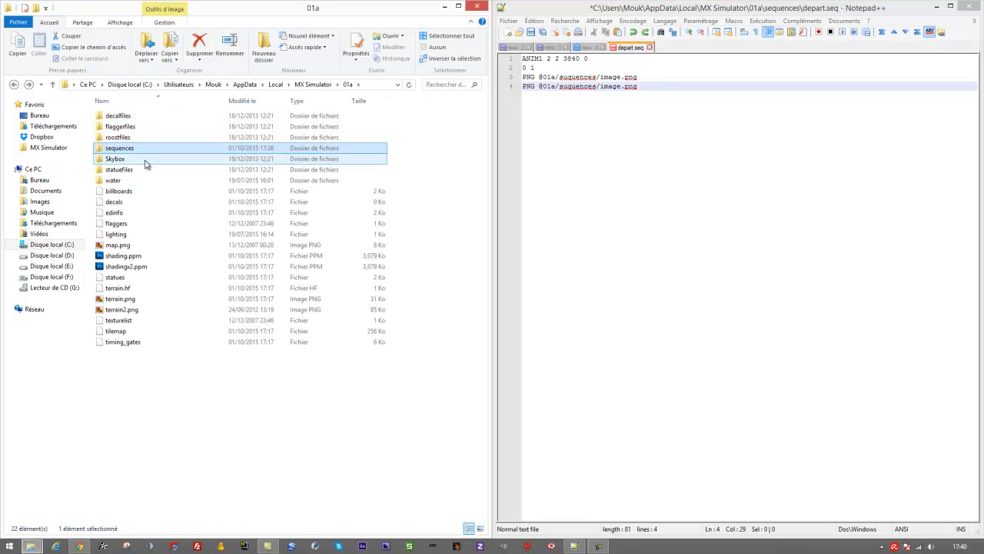
# - Open the statues file from the 01a folder for editing in Notepad++
pyautogui.click(121, 281)
pyautogui.rightClick(121, 282)
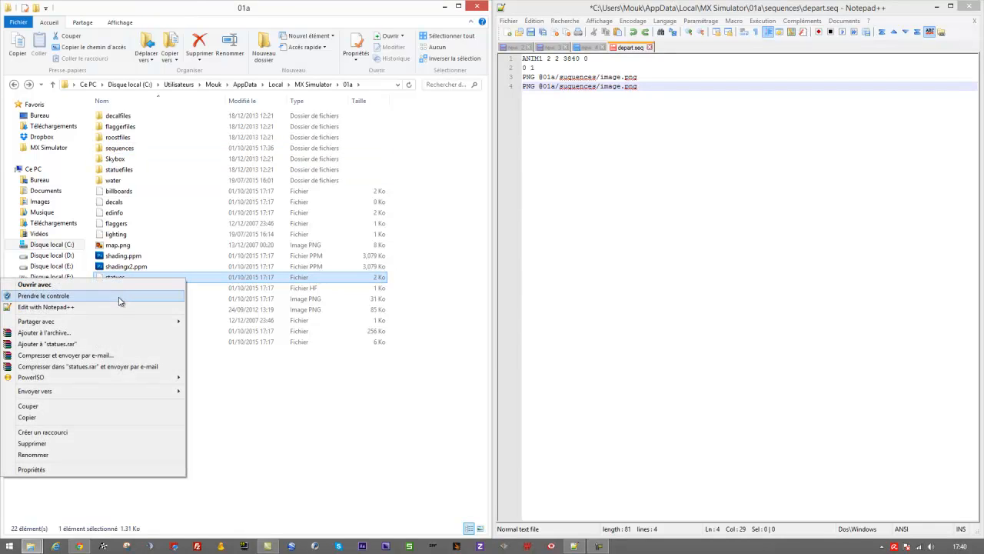
pyautogui.click(117, 307)
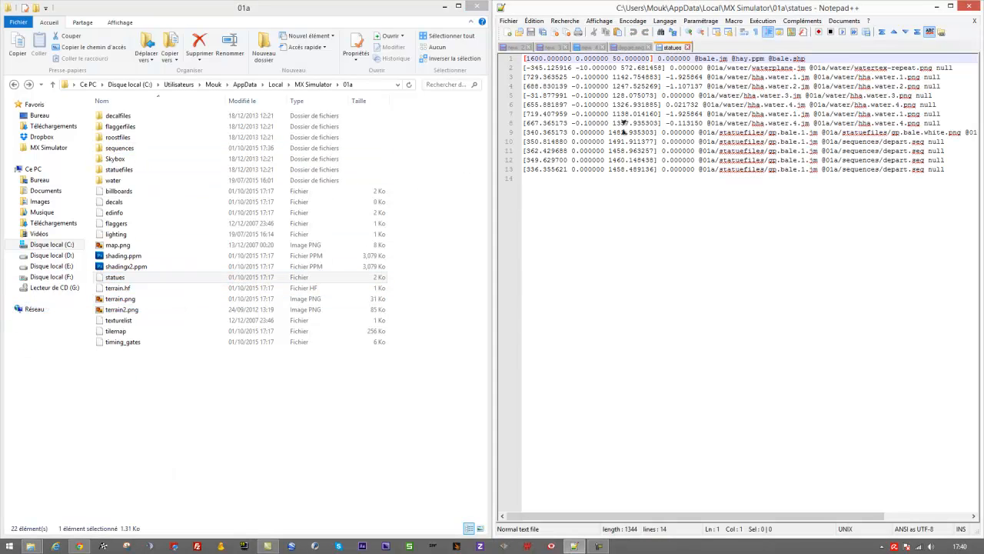
# - Examine the gp.bale model, shape, texture, norm and spec files in the statuefiles folder
pyautogui.click(158, 170)
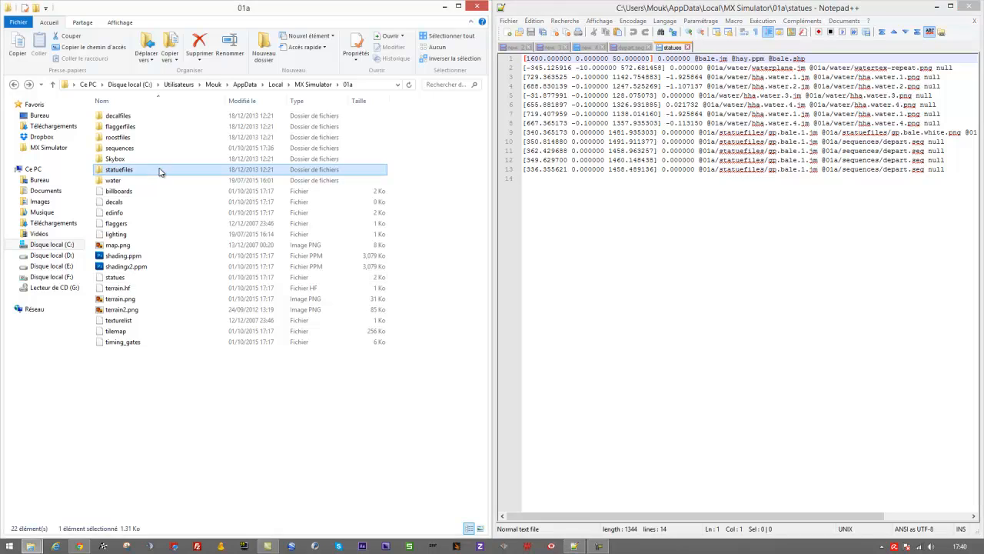
pyautogui.doubleClick(152, 170)
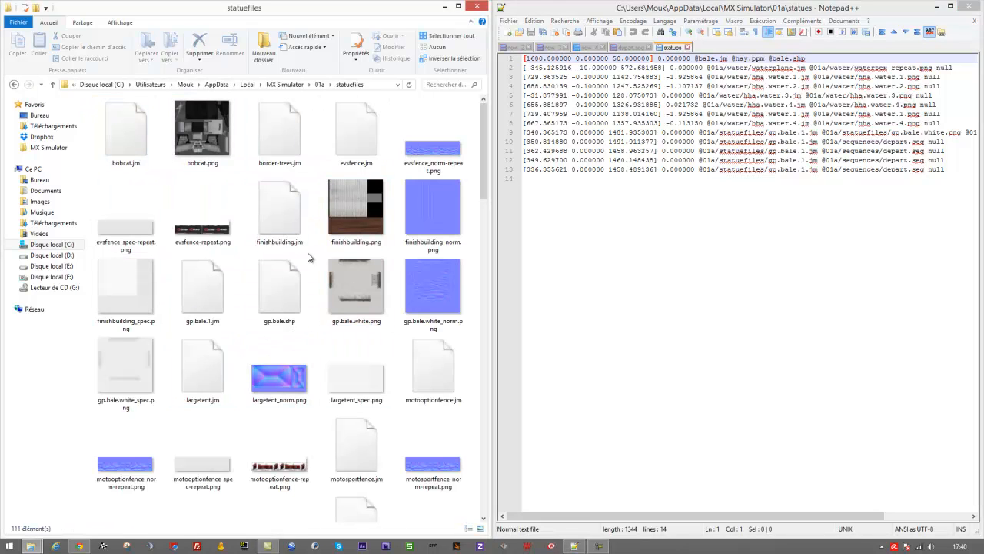
pyautogui.click(260, 291)
pyautogui.click(219, 289)
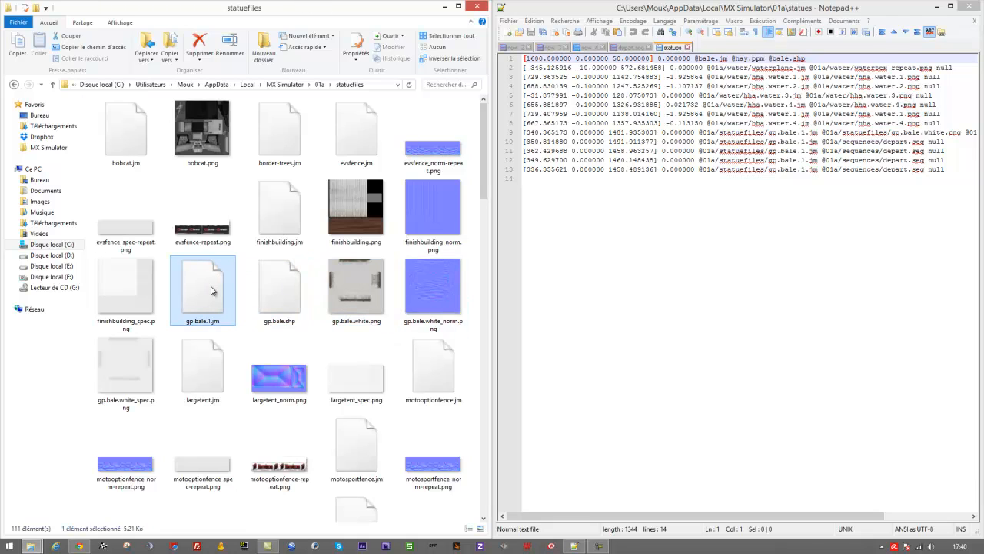
pyautogui.keyDown('ctrl'); pyautogui.click(282, 292); pyautogui.keyUp('ctrl')
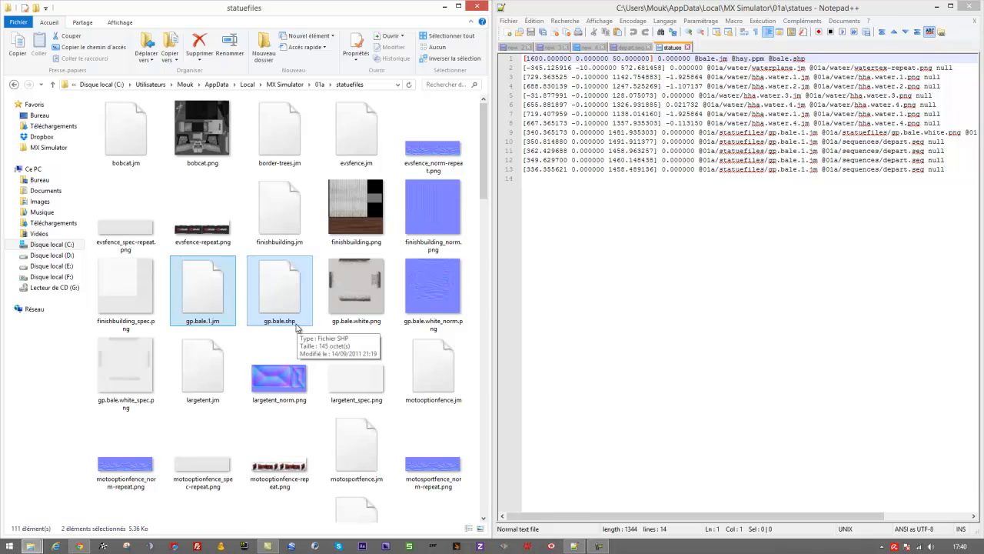
pyautogui.keyDown('ctrl'); pyautogui.click(358, 281); pyautogui.keyUp('ctrl')
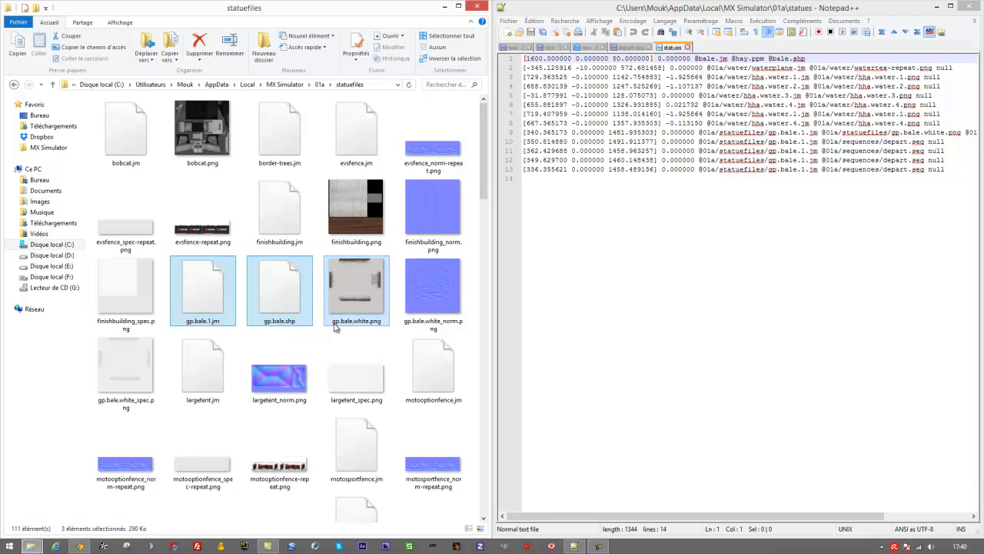
pyautogui.keyDown('ctrl'); pyautogui.click(409, 307); pyautogui.keyUp('ctrl')
pyautogui.keyDown('ctrl'); pyautogui.click(146, 362); pyautogui.keyUp('ctrl')
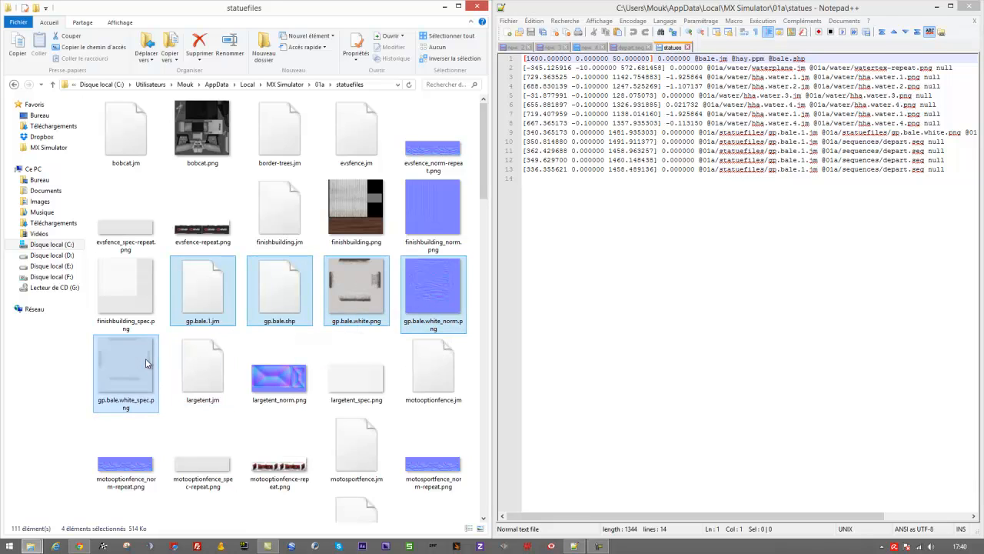
pyautogui.click(289, 286)
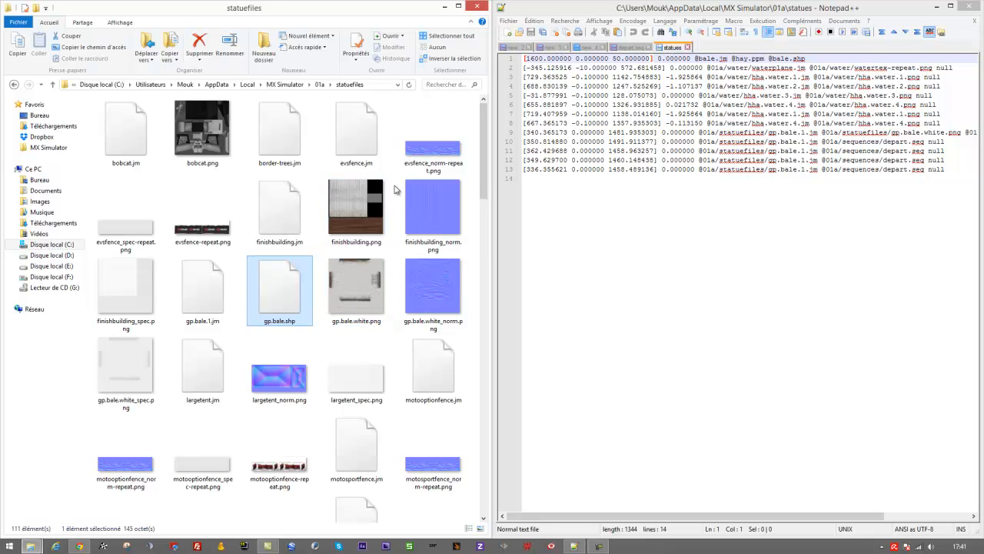
# - Delete the four gp.bale.1.jm lines that reference depart.seq at the end of the statues file
pyautogui.click(551, 178)
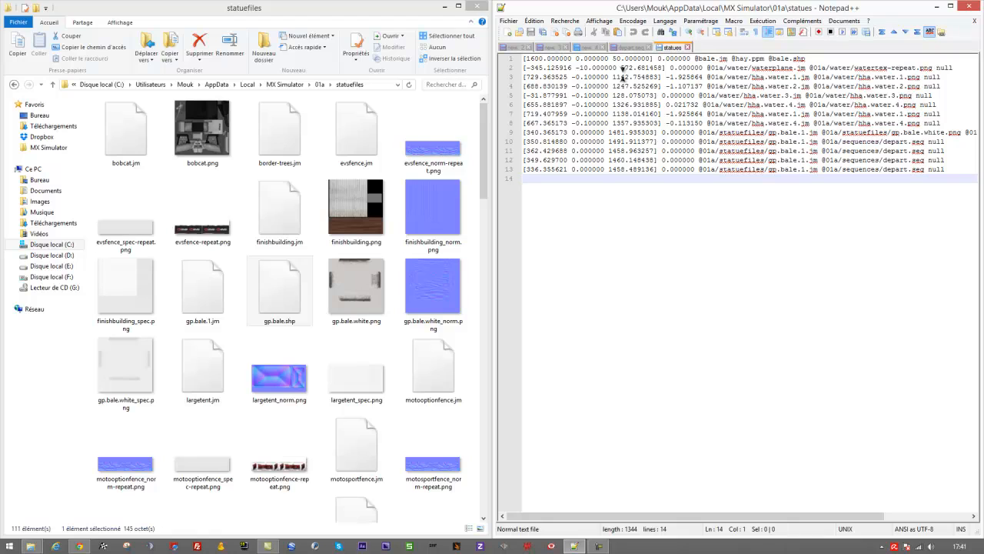
pyautogui.click(627, 134)
pyautogui.click(632, 151)
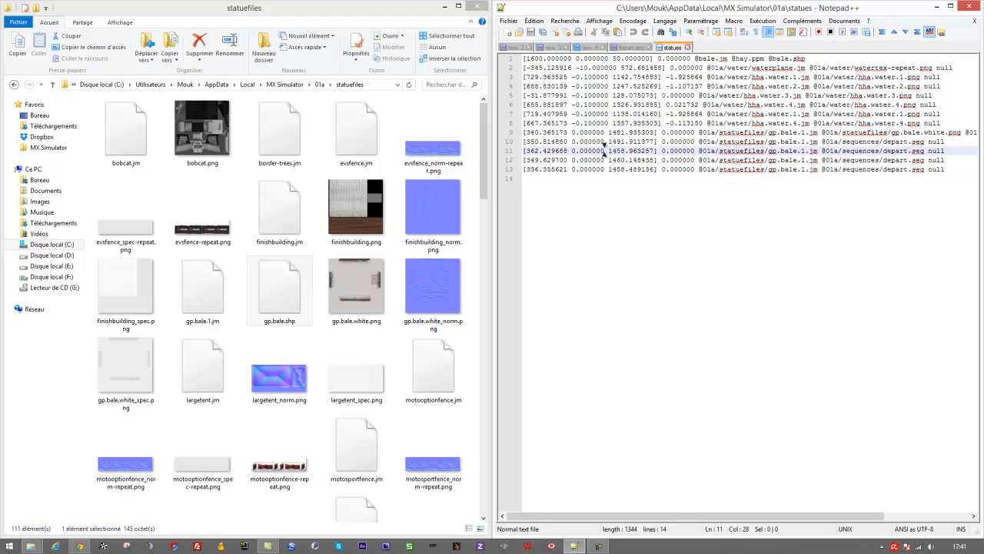
pyautogui.moveTo(506, 144); pyautogui.dragTo(508, 218)
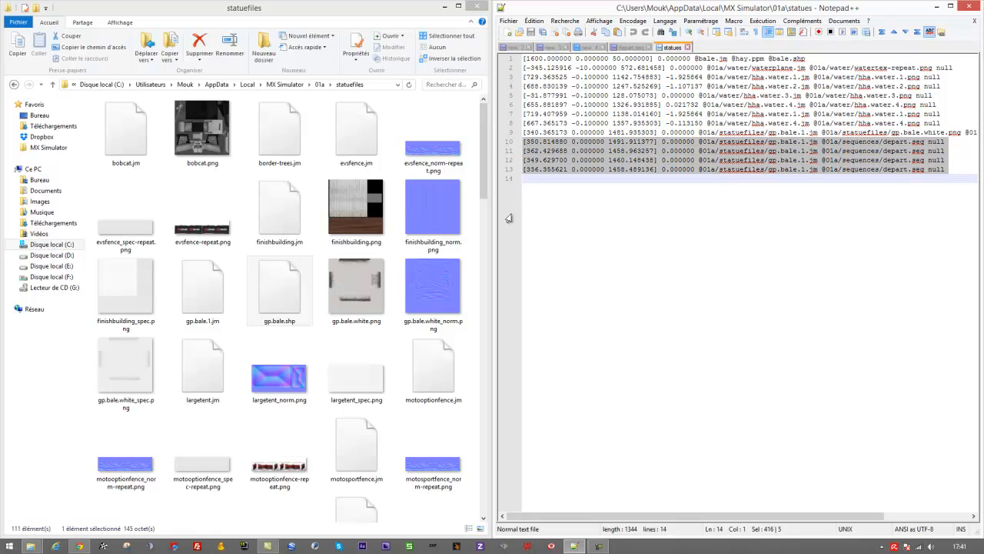
pyautogui.press('Delete')
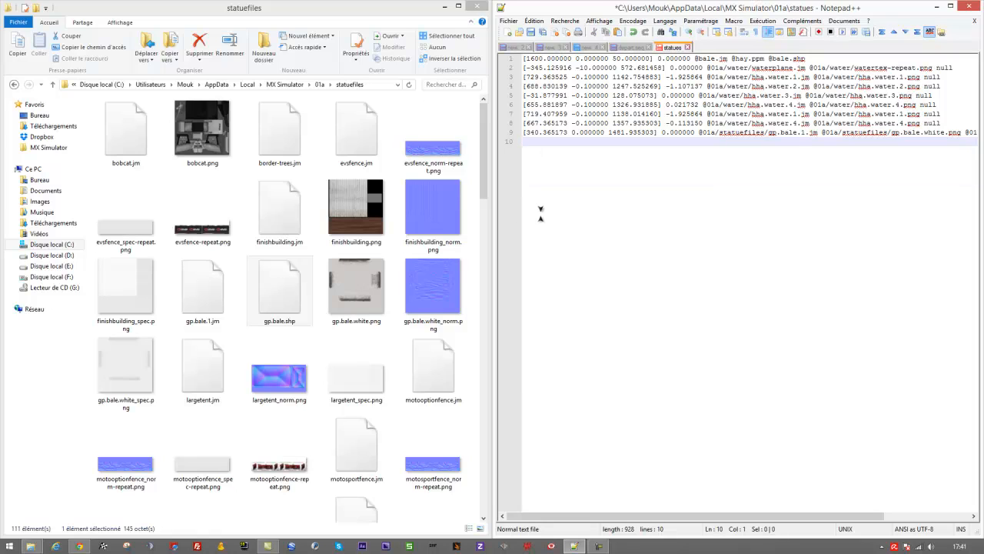
# - Examine the remaining statue entries and widen the editor window to show the full gp.bale.1.jm line
pyautogui.click(508, 132)
pyautogui.moveTo(507, 133); pyautogui.dragTo(506, 49)
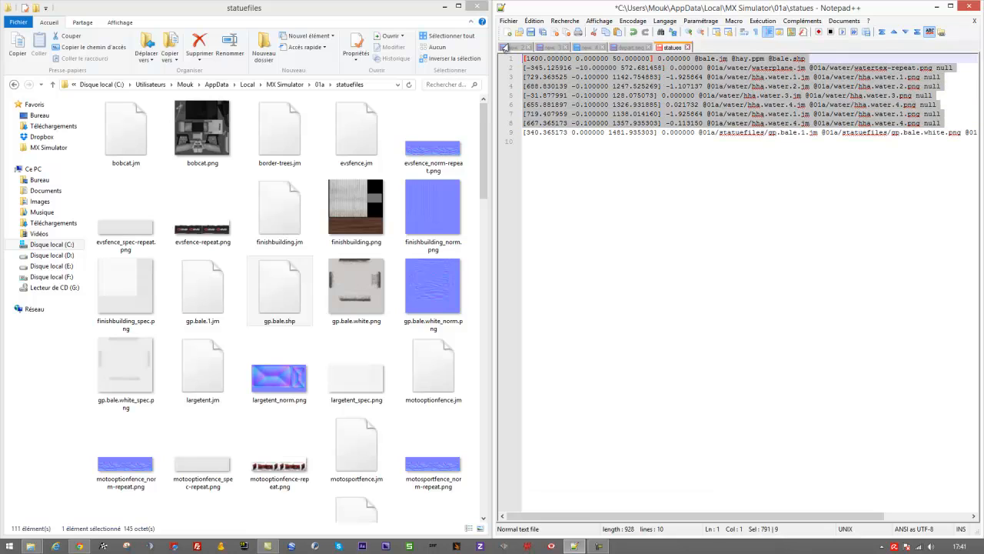
pyautogui.click(870, 145)
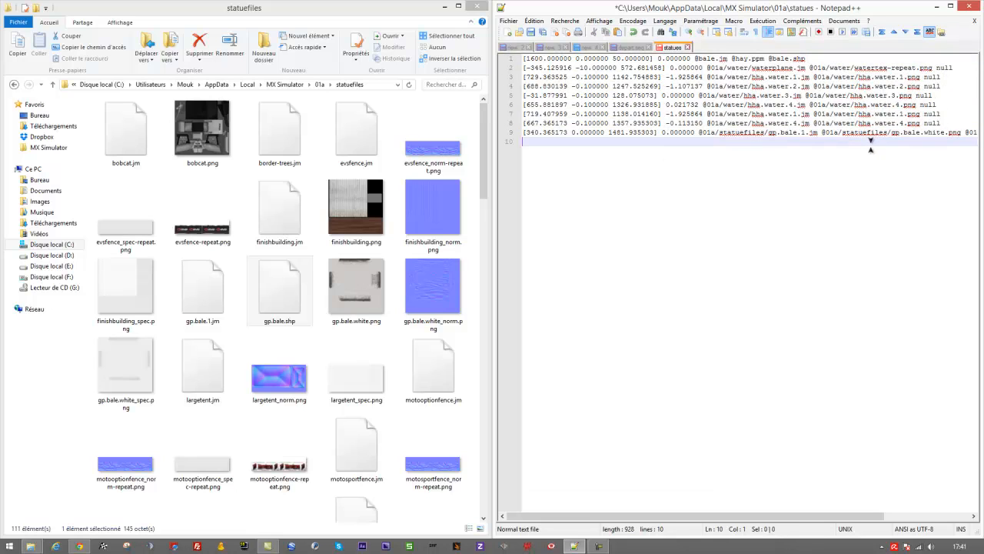
pyautogui.click(509, 135)
pyautogui.click(716, 134)
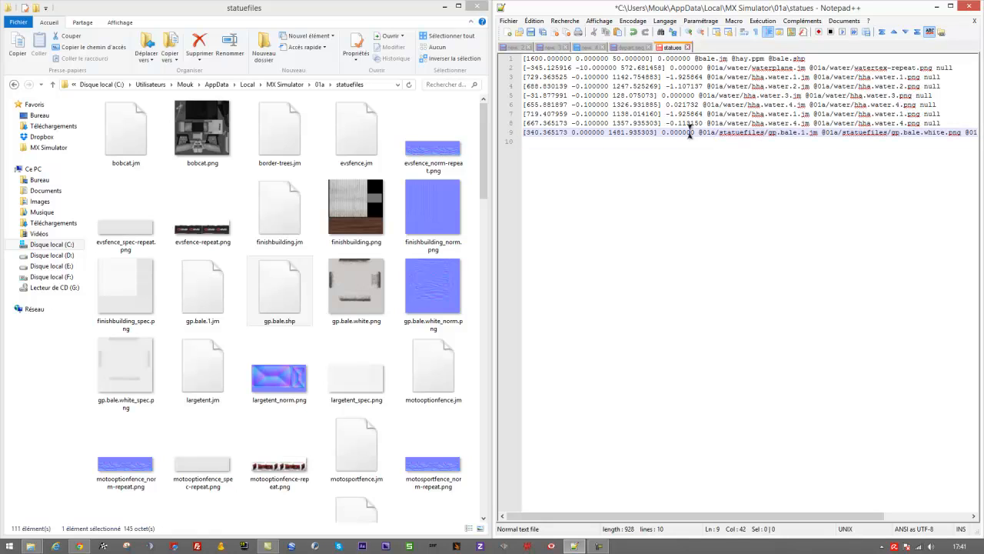
pyautogui.moveTo(690, 132); pyautogui.dragTo(844, 132)
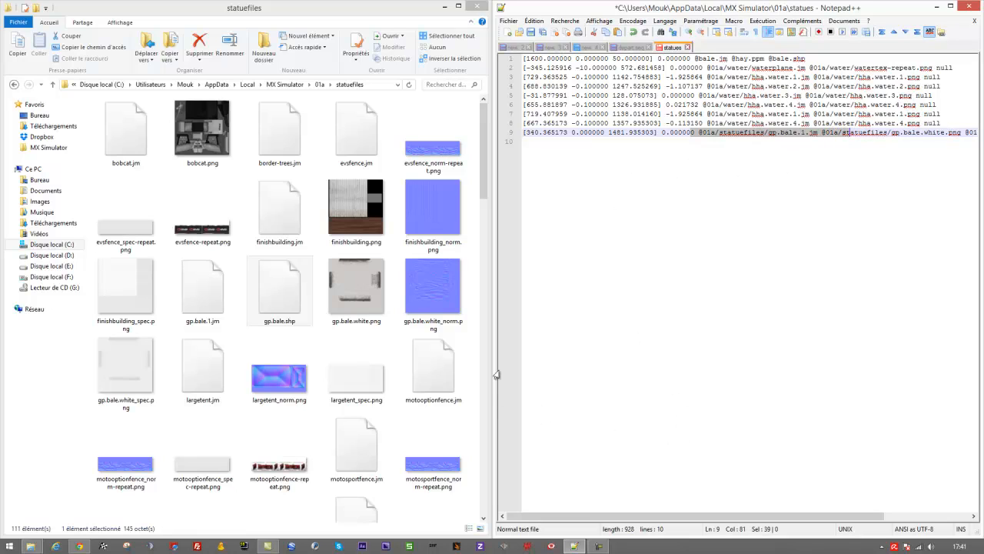
pyautogui.click(549, 366)
pyautogui.moveTo(494, 354); pyautogui.dragTo(323, 330)
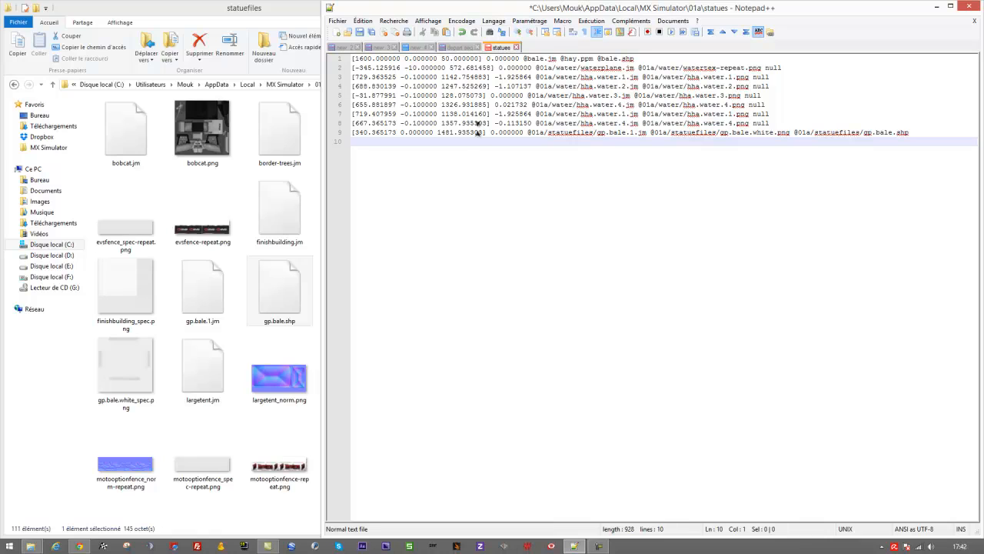
# - Duplicate the gp.bale.1.jm line with the gp.bale.white.png texture directly below itself in the statues file
pyautogui.moveTo(527, 132); pyautogui.dragTo(912, 133)
pyautogui.click(917, 132)
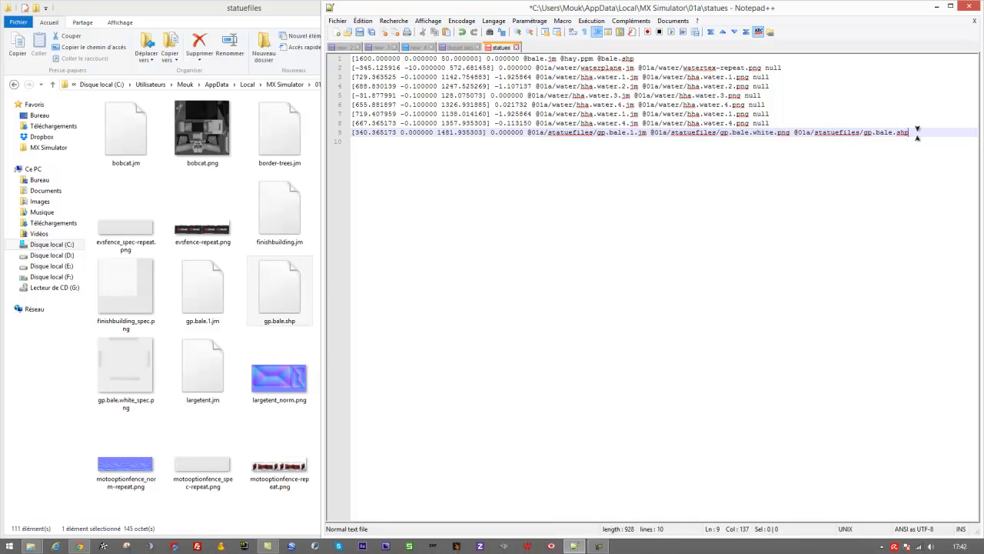
pyautogui.hotkey('ctrl', 'd')
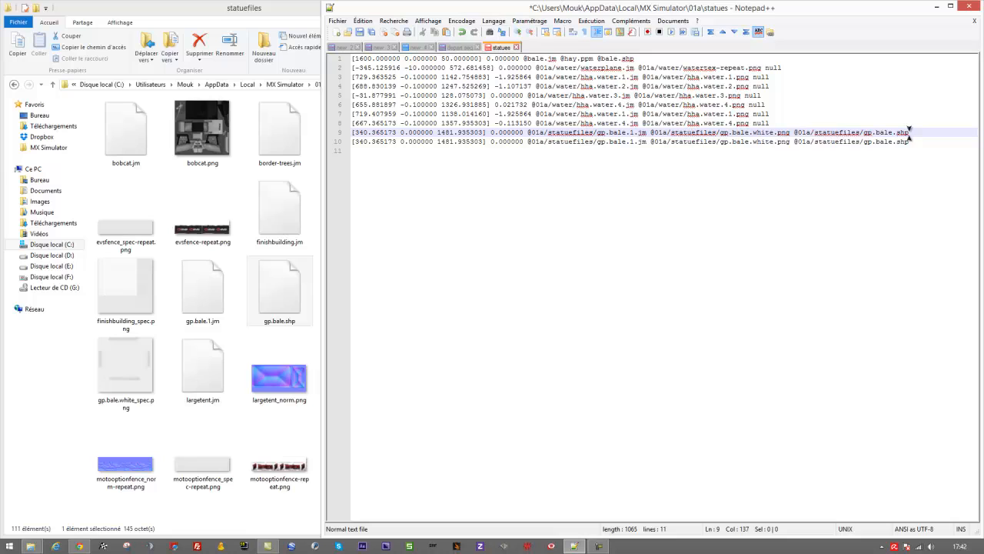
# - Set the first coordinate of the duplicated gp.bale.1.jm line to 350.365173
pyautogui.click(500, 151)
pyautogui.doubleClick(359, 141)
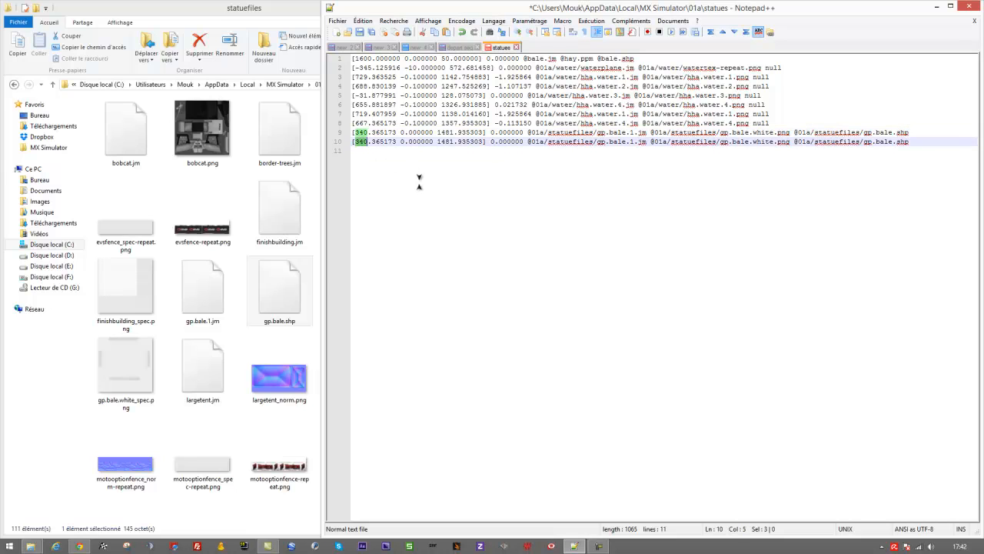
pyautogui.press('Left')
pyautogui.write('50')
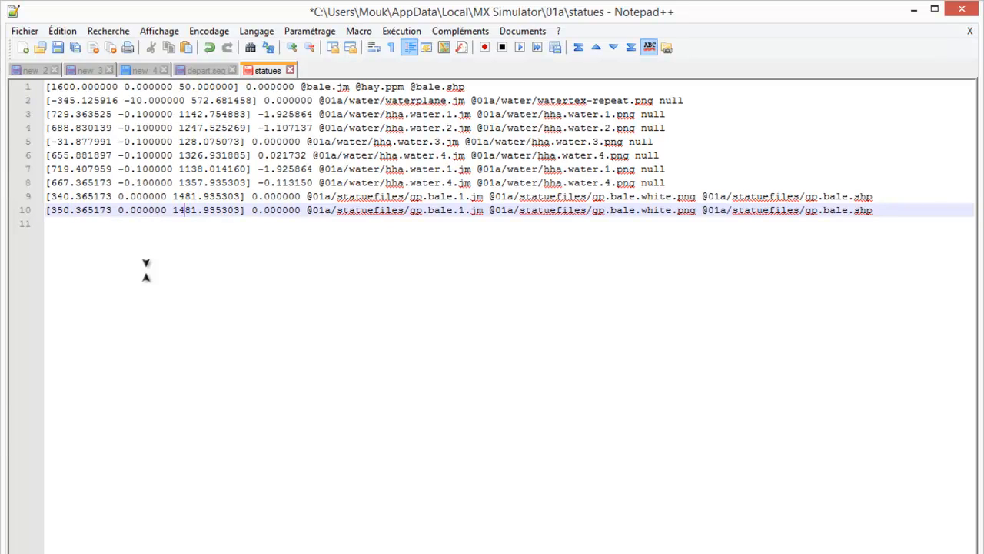
# - Set the third coordinate of the duplicated gp.bale.1.jm line to 1490.935303
pyautogui.hotkey('shift', 'Left')
pyautogui.write('90')
pyautogui.doubleClick(320, 210)
pyautogui.click(360, 211)
pyautogui.click(518, 210)
pyautogui.doubleClick(545, 210)
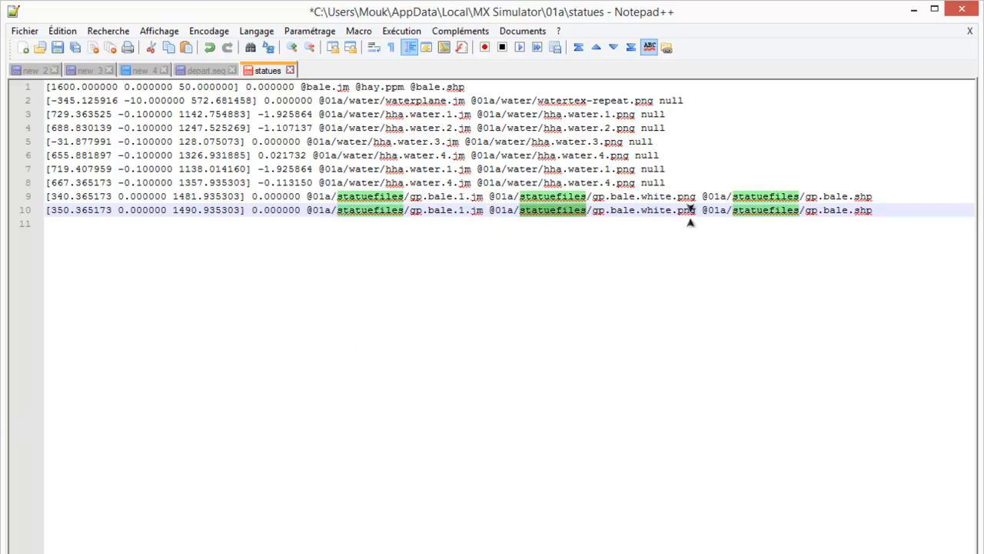
pyautogui.click(699, 210)
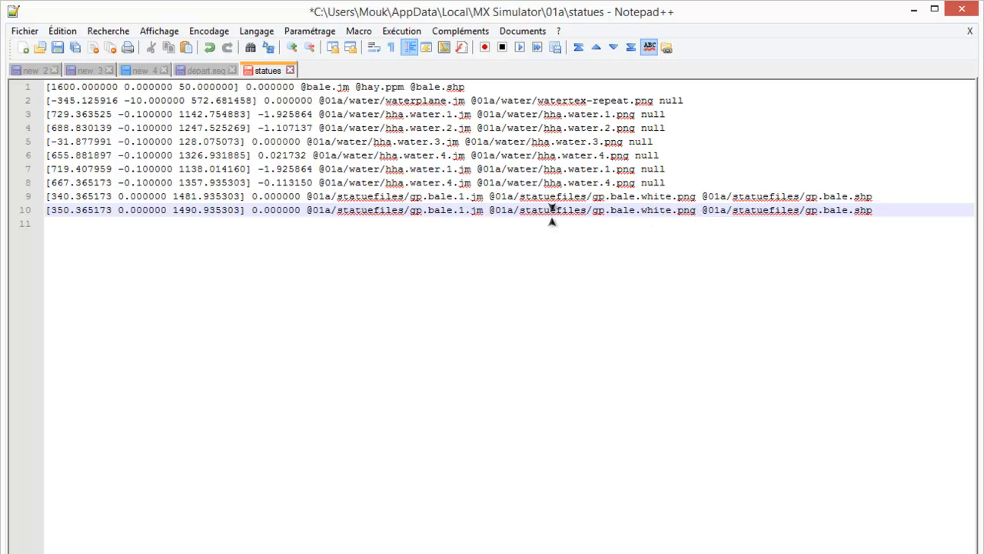
pyautogui.doubleClick(552, 210)
pyautogui.click(680, 202)
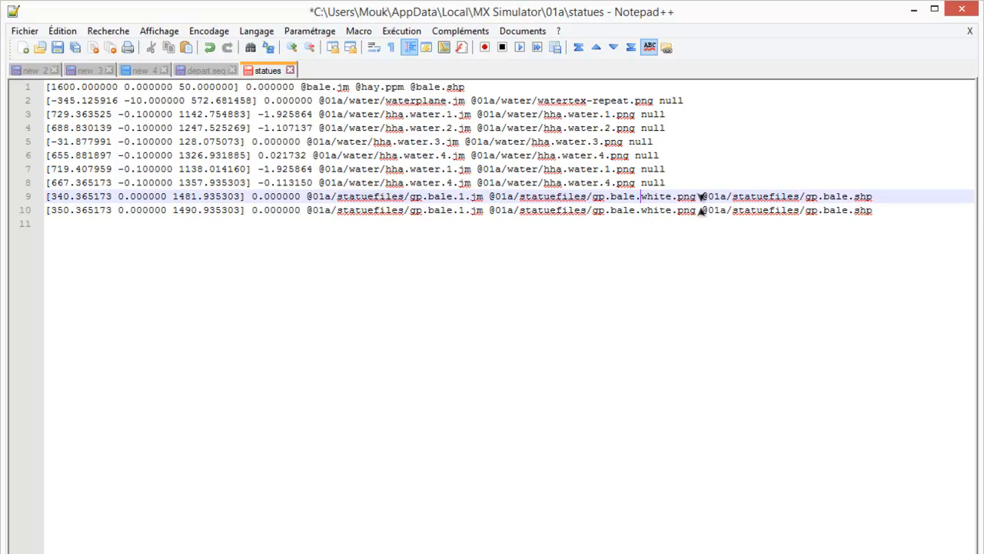
# - Replace the gp.bale.shp path at the end of the duplicated gp.bale.1.jm line with null
pyautogui.moveTo(701, 209); pyautogui.dragTo(886, 209)
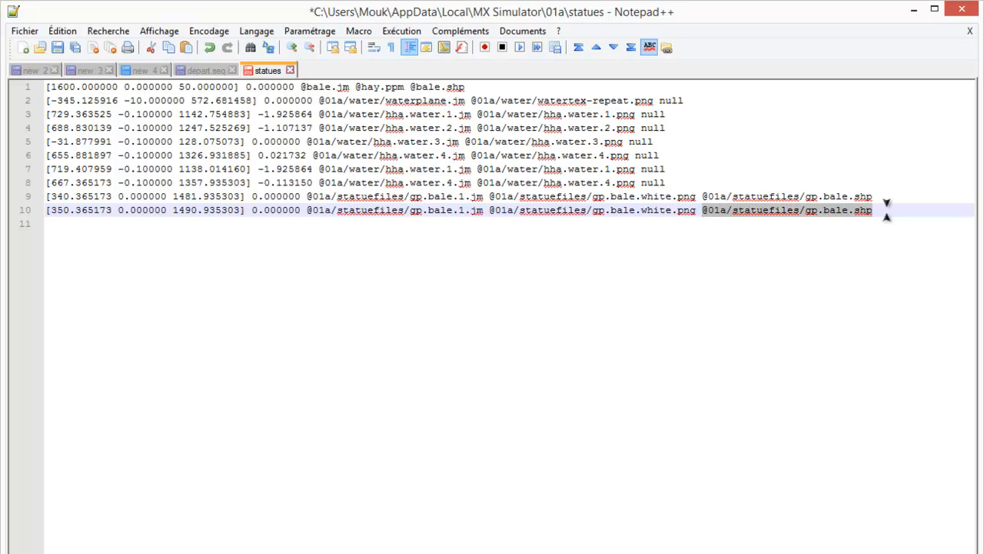
pyautogui.write('nu')
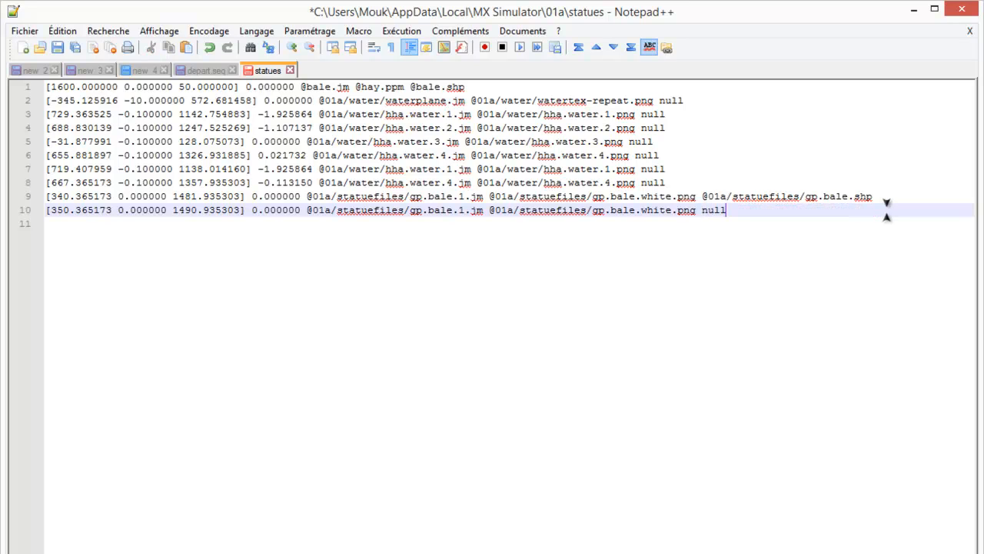
pyautogui.click(697, 210)
pyautogui.hotkey('shift', 'Left')
pyautogui.hotkey('shift', 'Left')
pyautogui.hotkey('shift', 'Left')
pyautogui.hotkey('shift', 'Left')
pyautogui.hotkey('shift', 'Left')
pyautogui.hotkey('shift', 'Left')
pyautogui.hotkey('shift', 'Left')
pyautogui.hotkey('shift', 'Left')
pyautogui.hotkey('shift', 'Left')
pyautogui.hotkey('shift', 'Left')
pyautogui.hotkey('shift', 'Left')
pyautogui.hotkey('shift', 'Left')
pyautogui.hotkey('shift', 'Left')
pyautogui.hotkey('shift', 'Left')
pyautogui.hotkey('shift', 'Left')
pyautogui.hotkey('shift', 'Left')
pyautogui.hotkey('shift', 'Left')
pyautogui.hotkey('shift', 'Left')
pyautogui.hotkey('shift', 'Left')
pyautogui.hotkey('shift', 'Left')
pyautogui.hotkey('shift', 'Left')
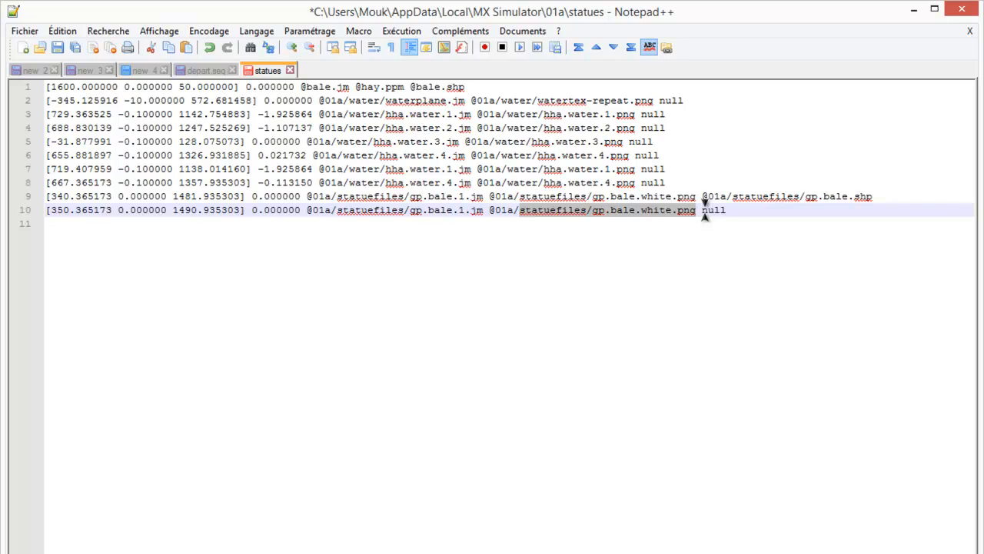
pyautogui.write('sequence')
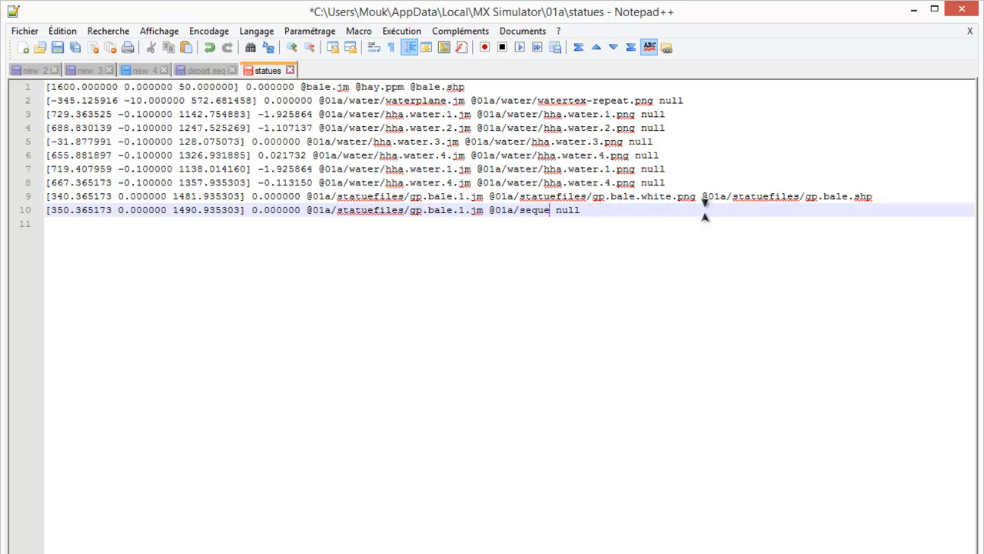
pyautogui.write('s/depart.seq')
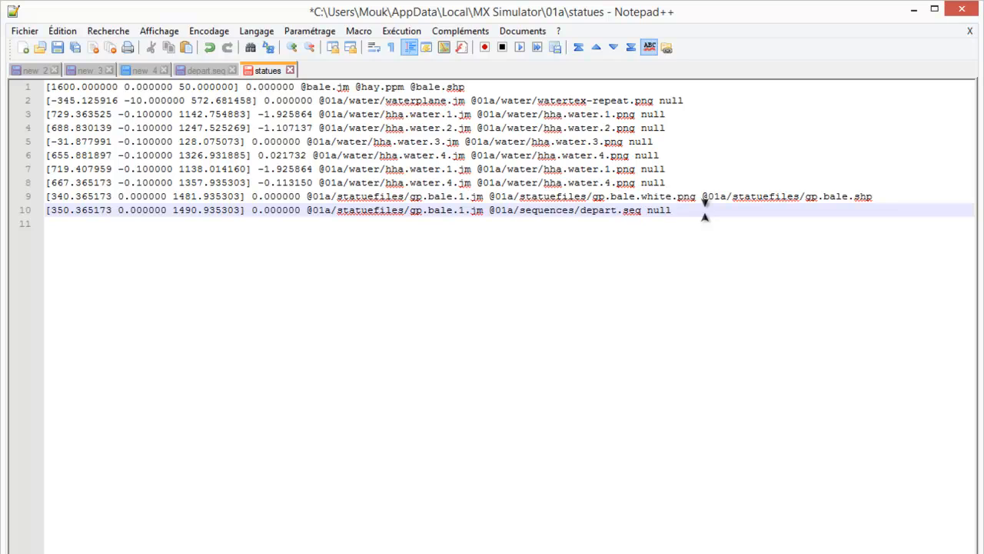
pyautogui.click(692, 212)
pyautogui.hotkey('ctrl', 's')
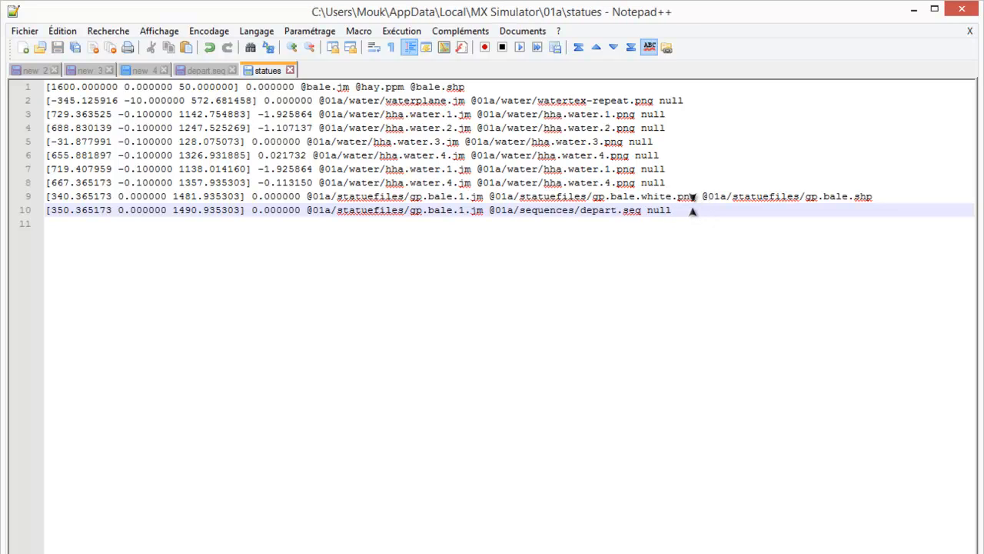
# - In depart.seq, change the folder name in the last PNG line to statuefiles
pyautogui.hotkey('alt', 'Tab')
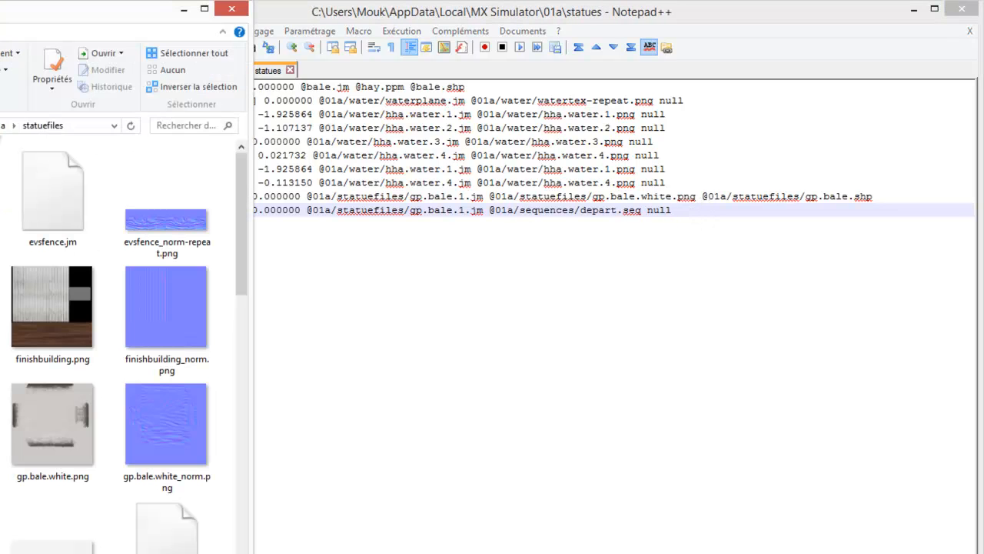
pyautogui.click(273, 72)
pyautogui.click(203, 72)
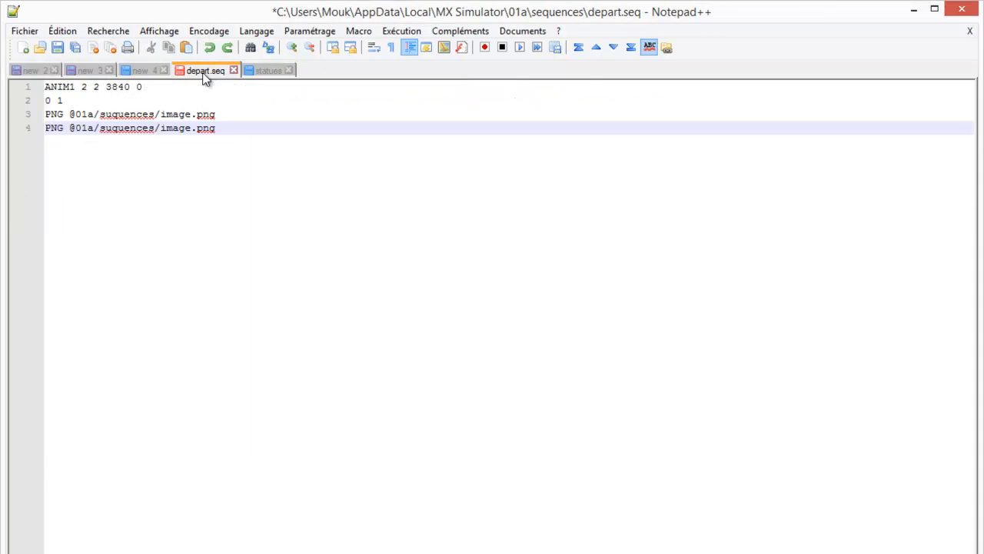
pyautogui.click(102, 113)
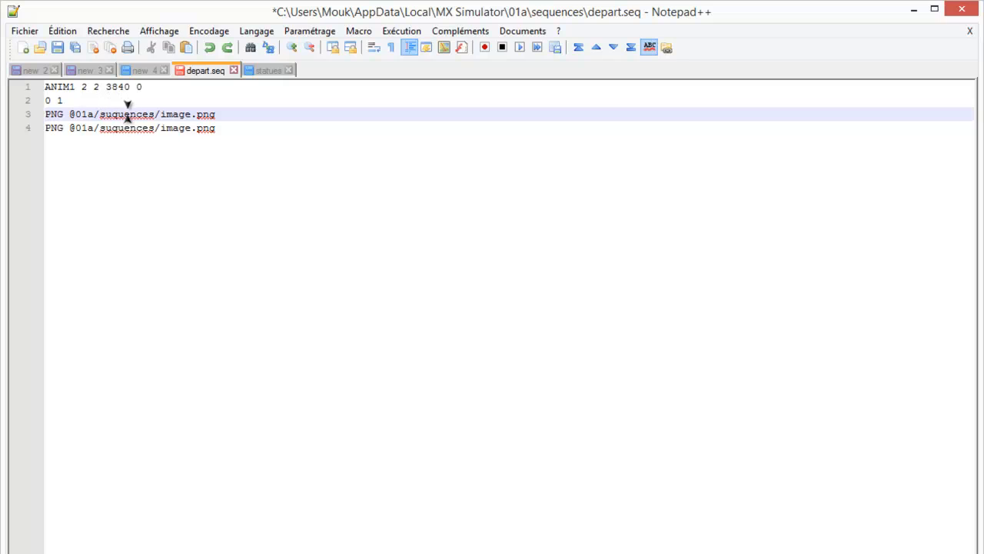
pyautogui.doubleClick(128, 114)
pyautogui.click(185, 114)
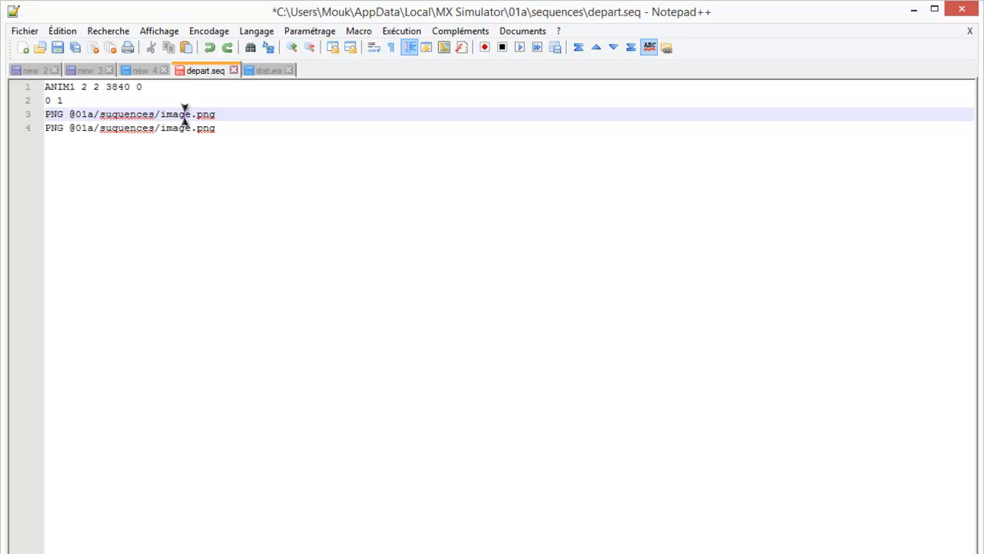
pyautogui.click(121, 128)
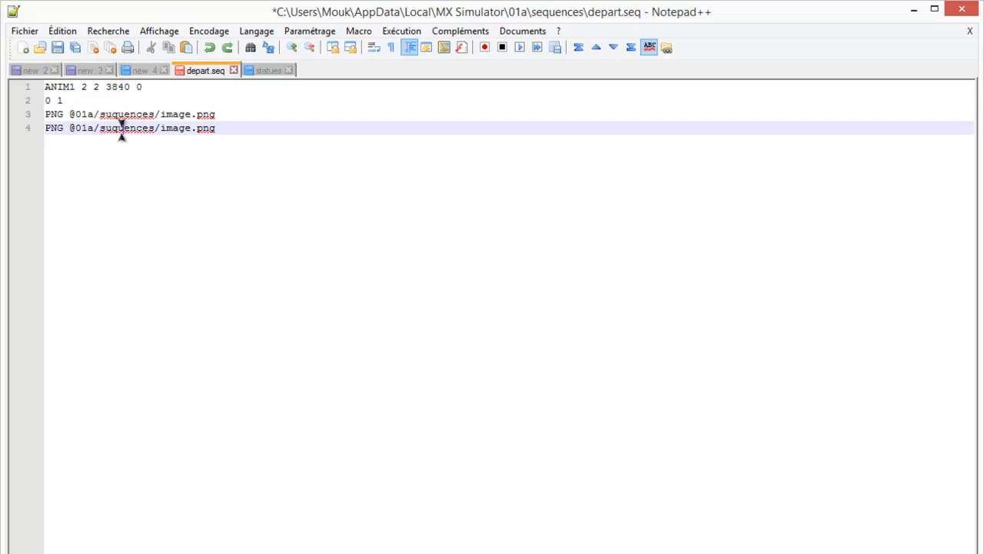
pyautogui.doubleClick(122, 128)
pyautogui.click(92, 128)
pyautogui.doubleClick(111, 127)
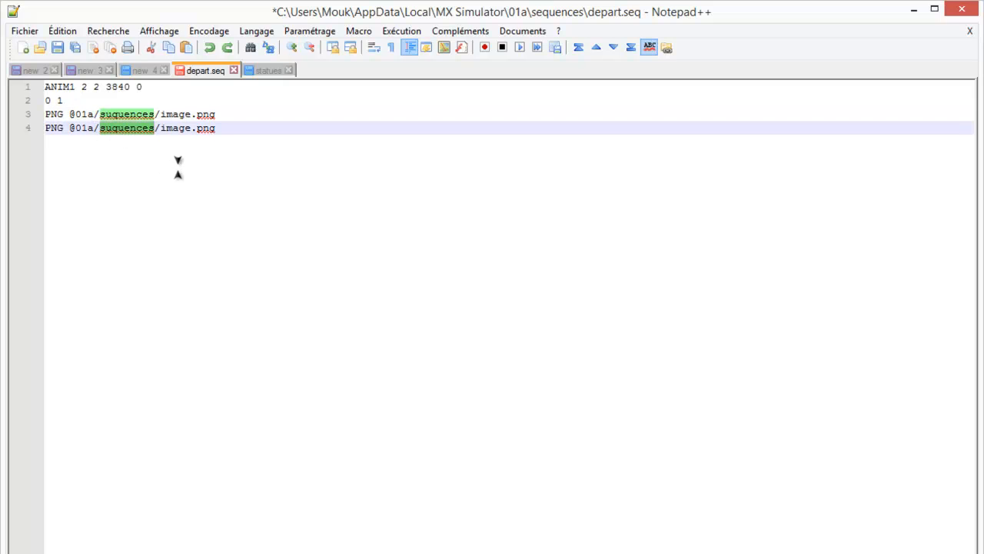
pyautogui.write('statue')
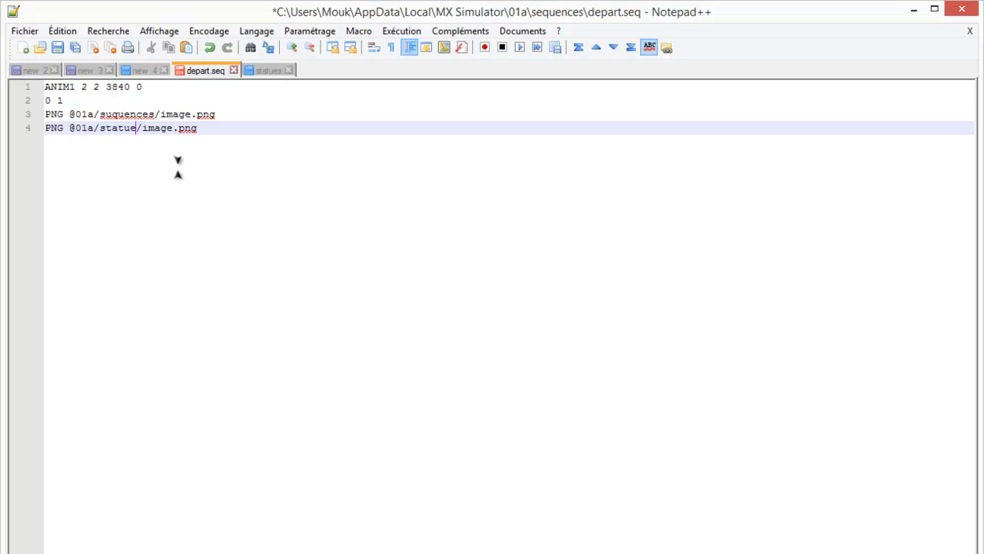
pyautogui.write('files')
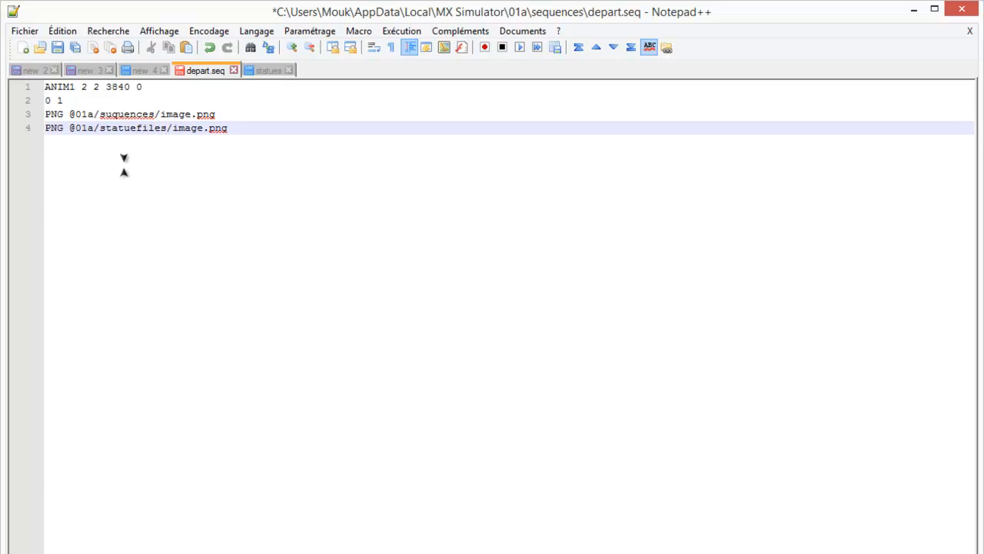
# - Replace image.png in the last PNG line of depart.seq with gp.bale.white.png, copying the name from the statuefiles folder
pyautogui.hotkey('alt', 'Tab')
pyautogui.click(40, 413)
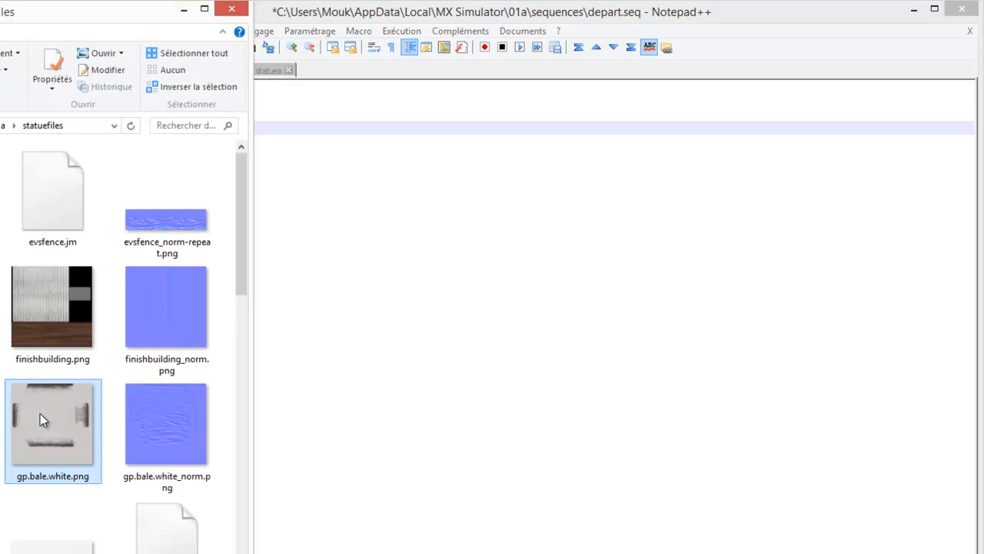
pyautogui.click(357, 332)
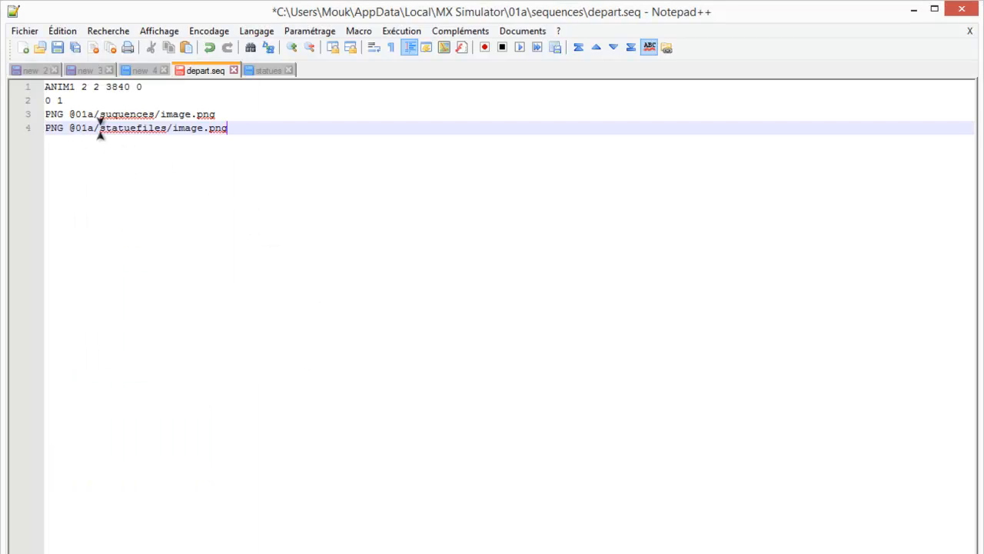
pyautogui.click(0, 378)
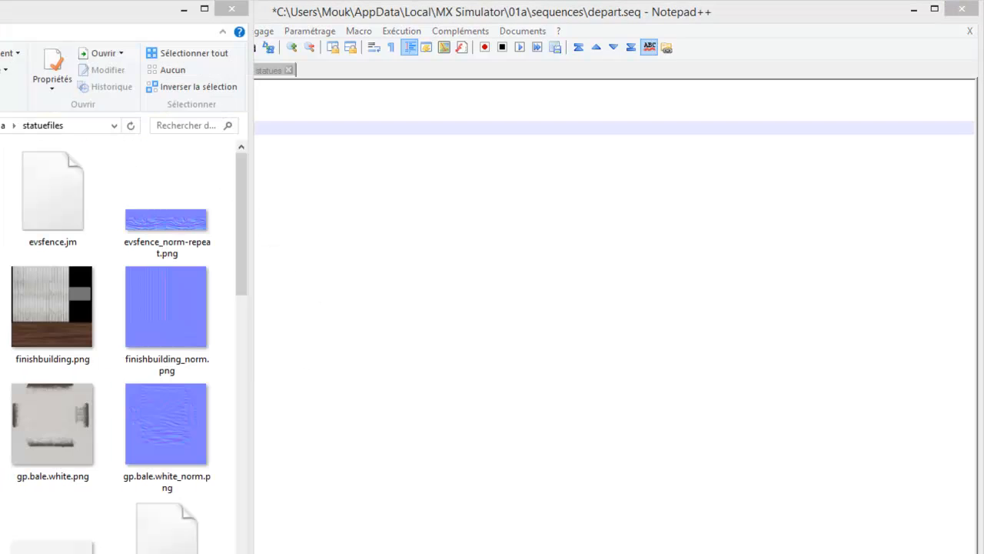
pyautogui.click(48, 437)
pyautogui.press('F2')
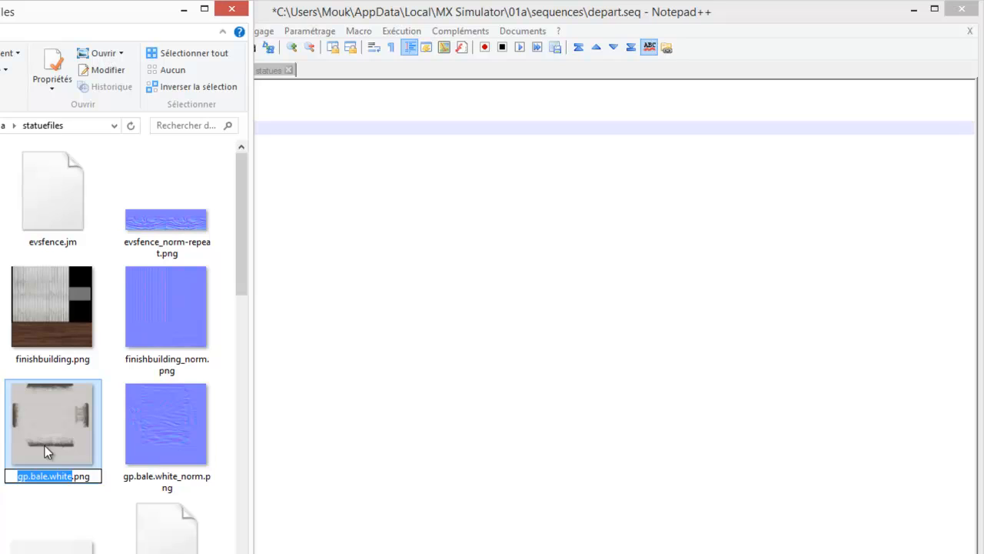
pyautogui.hotkey('ctrl', 'a')
pyautogui.hotkey('ctrl', 'c')
pyautogui.click(393, 416)
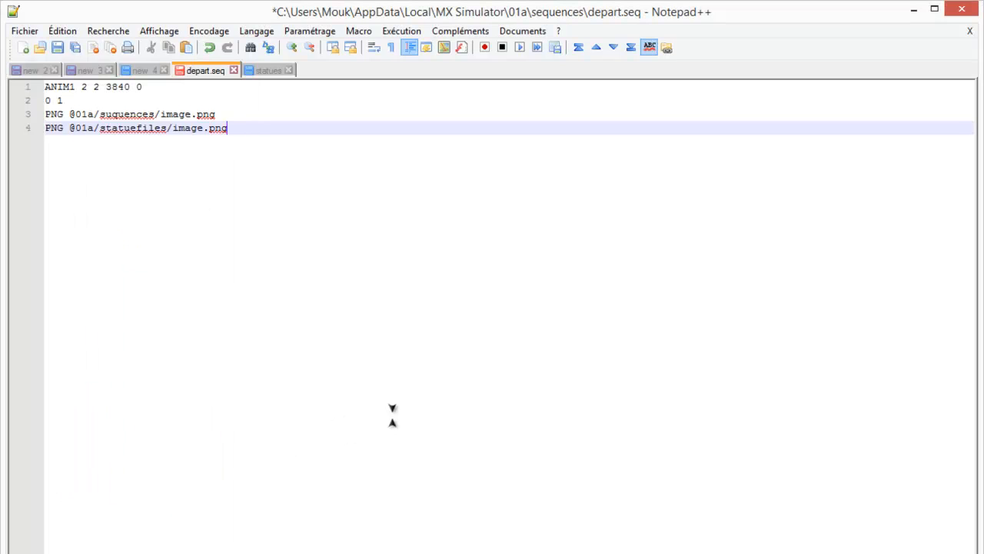
pyautogui.moveTo(235, 128); pyautogui.dragTo(174, 128)
pyautogui.hotkey('ctrl', 'v')
pyautogui.doubleClick(169, 114)
pyautogui.click(153, 185)
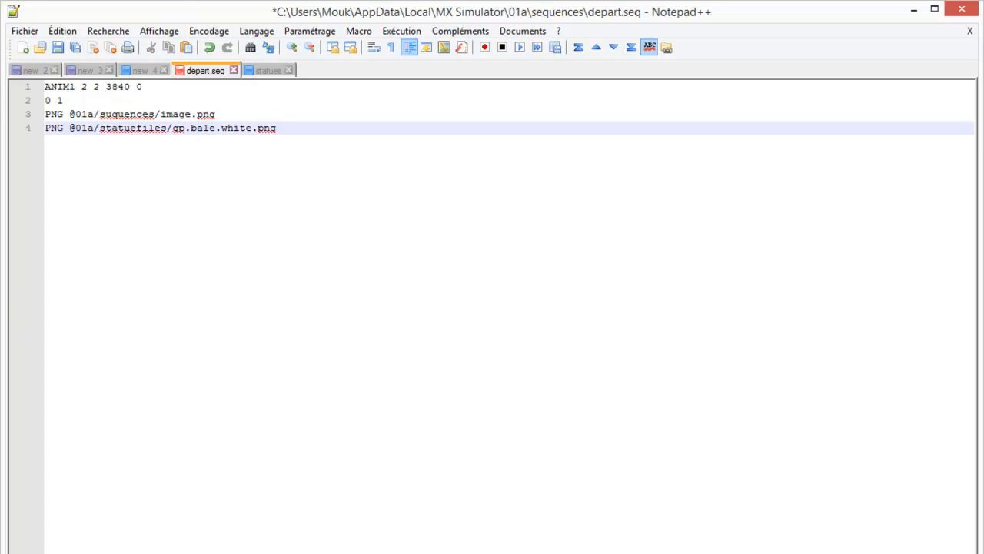
# - In File Explorer, copy gp.bale.white.png from the statuefiles folder into the 01a track's sequences folder
pyautogui.hotkey('alt', 'Tab')
pyautogui.click(55, 419)
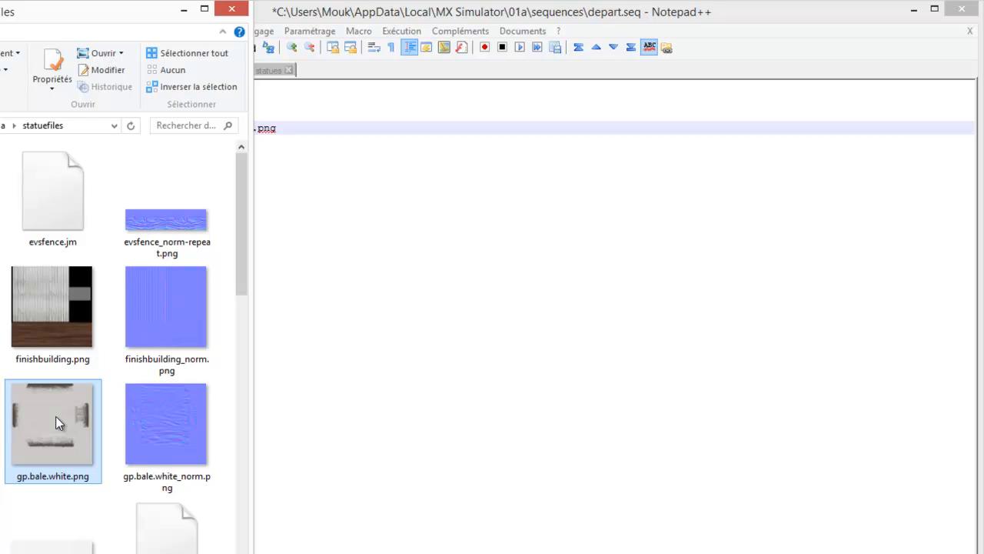
pyautogui.click(347, 281)
pyautogui.click(273, 115)
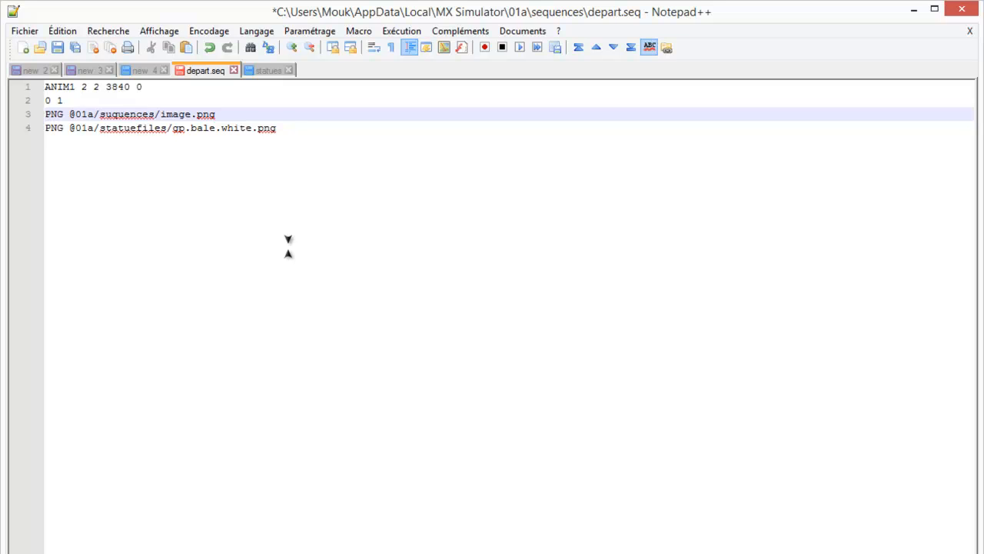
pyautogui.click(2, 401)
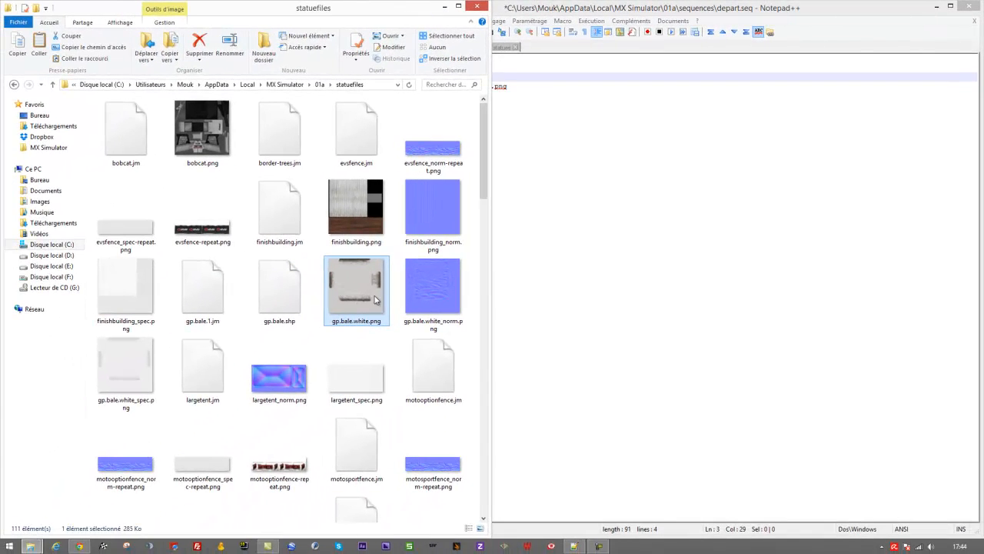
pyautogui.rightClick(359, 296)
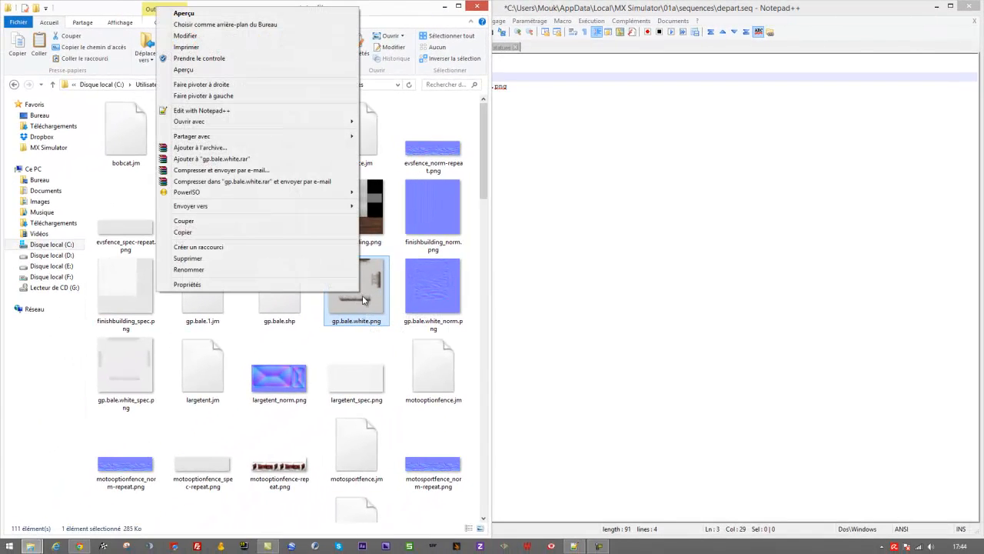
pyautogui.click(246, 232)
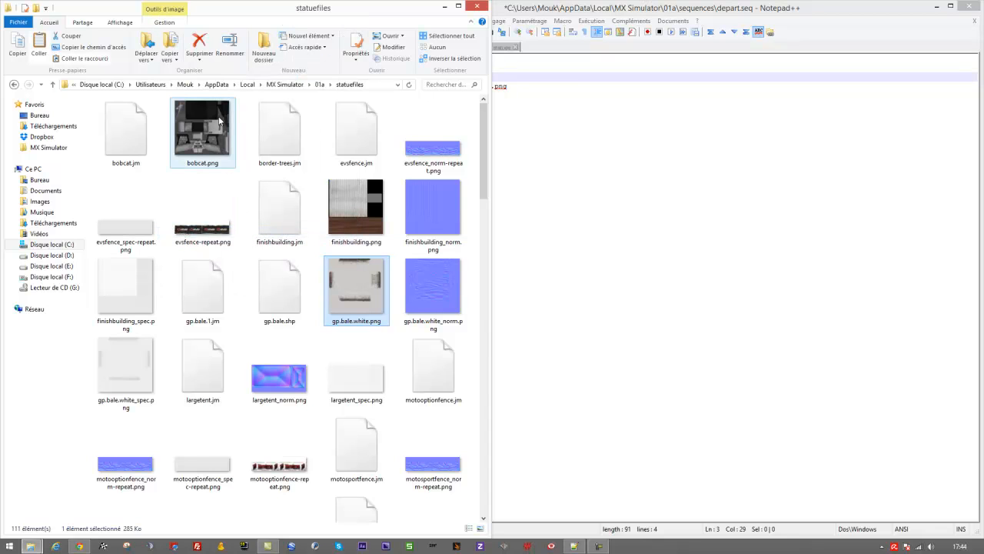
pyautogui.click(285, 85)
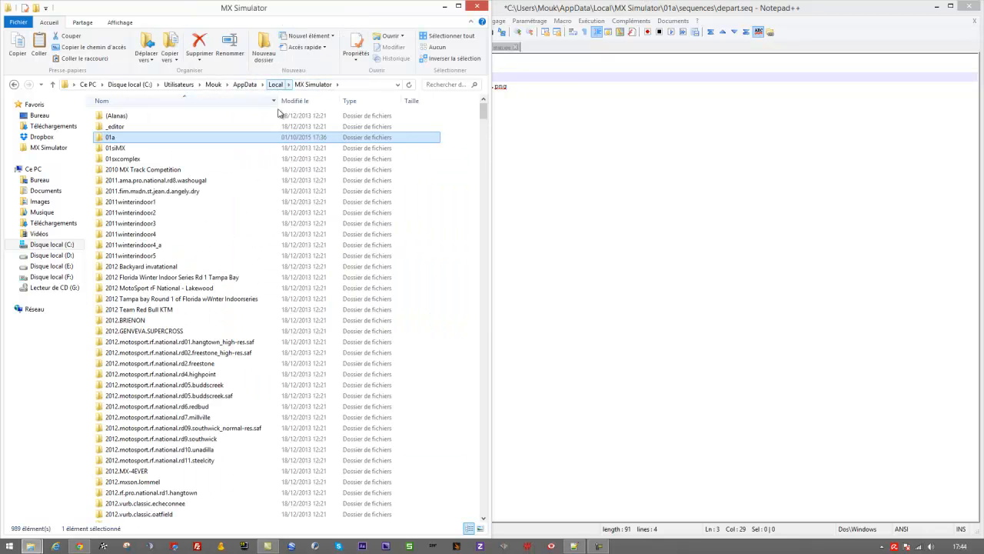
pyautogui.hotkey('alt', 'Left')
pyautogui.click(319, 85)
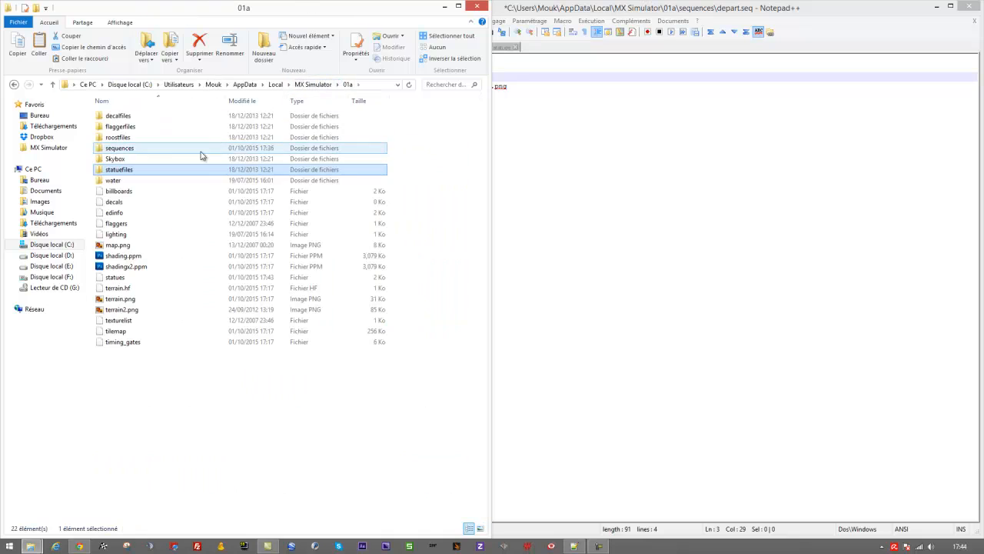
pyautogui.doubleClick(183, 157)
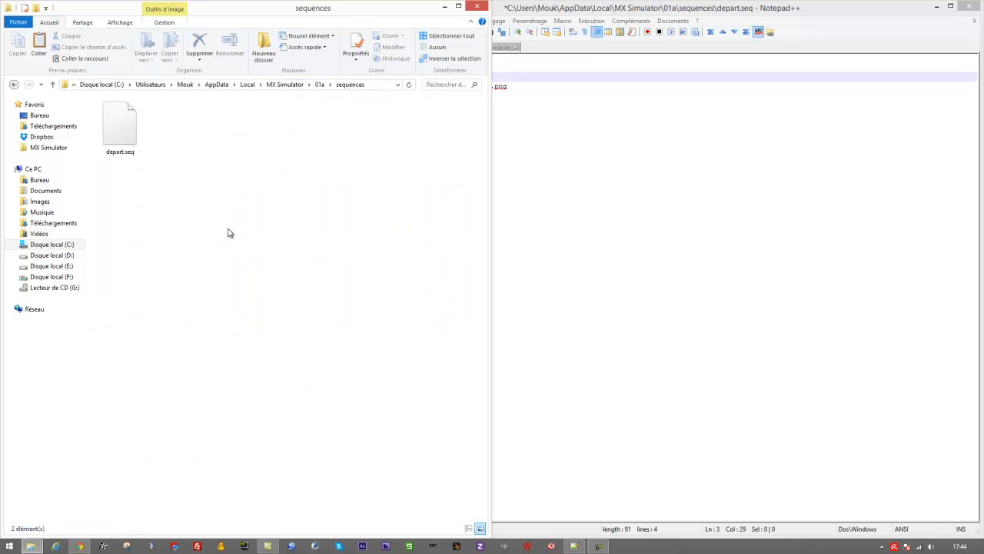
# - Open the copied gp.bale.white.png in Photoshop, erase the entire image to transparency, and save and close it
pyautogui.rightClick(183, 136)
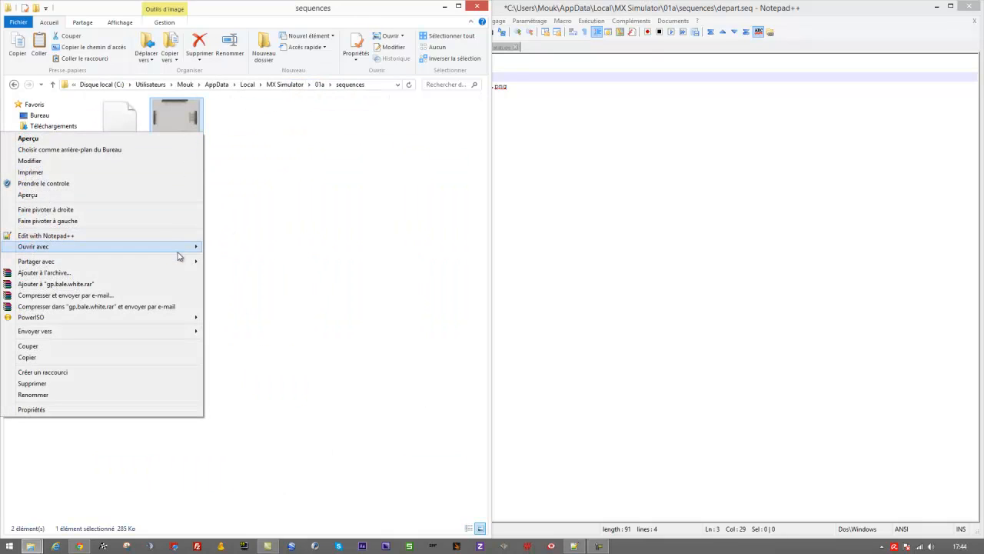
pyautogui.moveTo(195, 244)
pyautogui.click(240, 280)
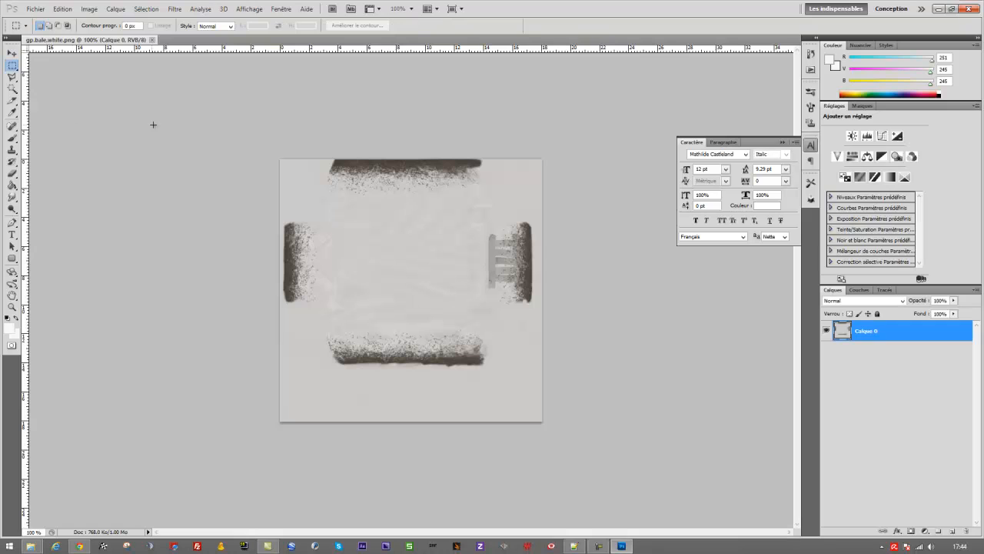
pyautogui.moveTo(252, 151); pyautogui.dragTo(684, 485)
pyautogui.press('Delete')
pyautogui.hotkey('ctrl', 'd')
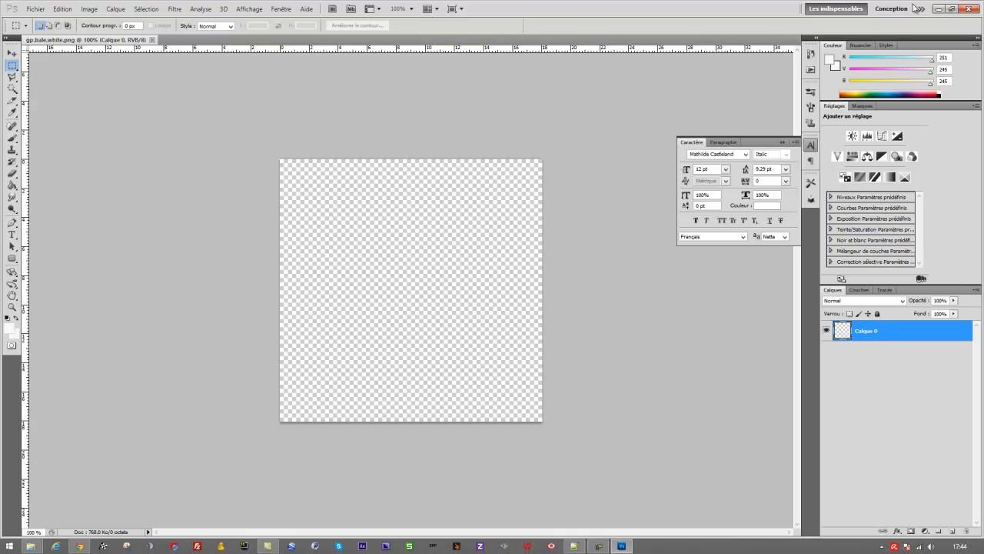
pyautogui.click(968, 8)
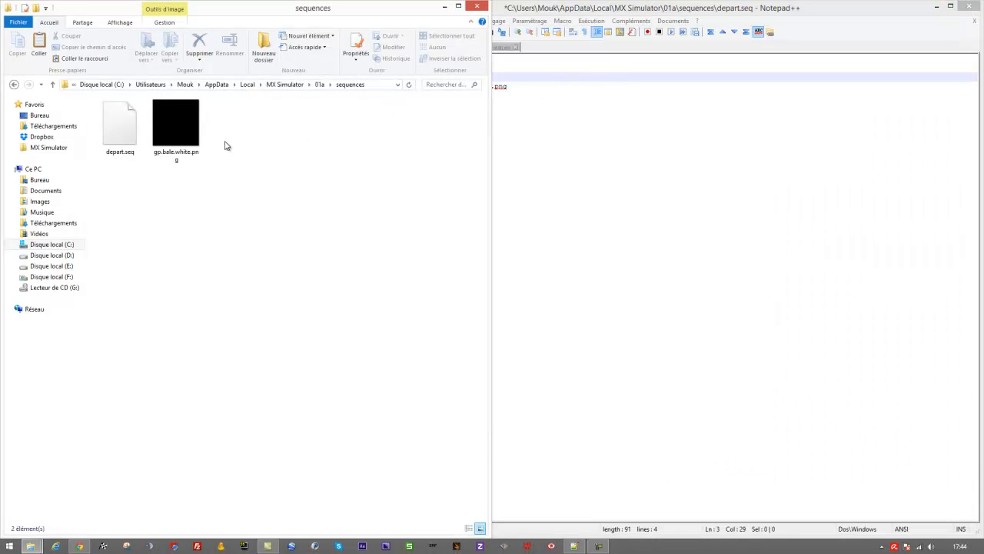
# - Preview the transparent gp.bale.white.png in the sequences folder, close the preview, and rename the file vide.png
pyautogui.click(186, 129)
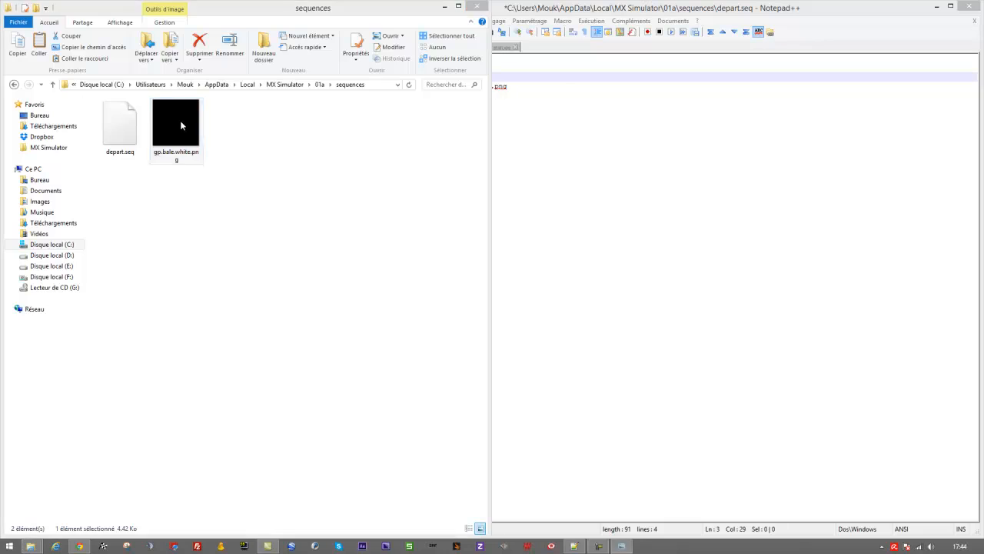
pyautogui.doubleClick(180, 121)
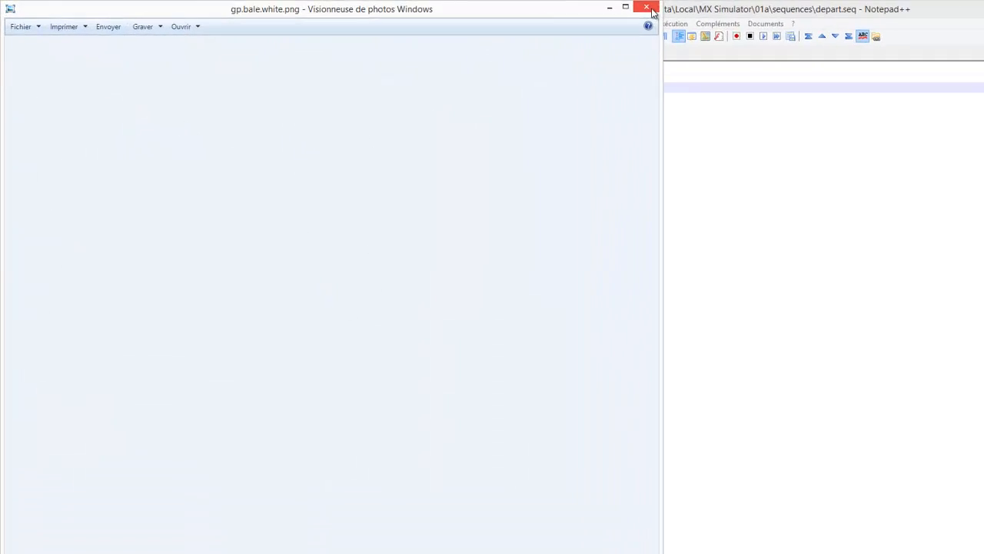
pyautogui.click(567, 6)
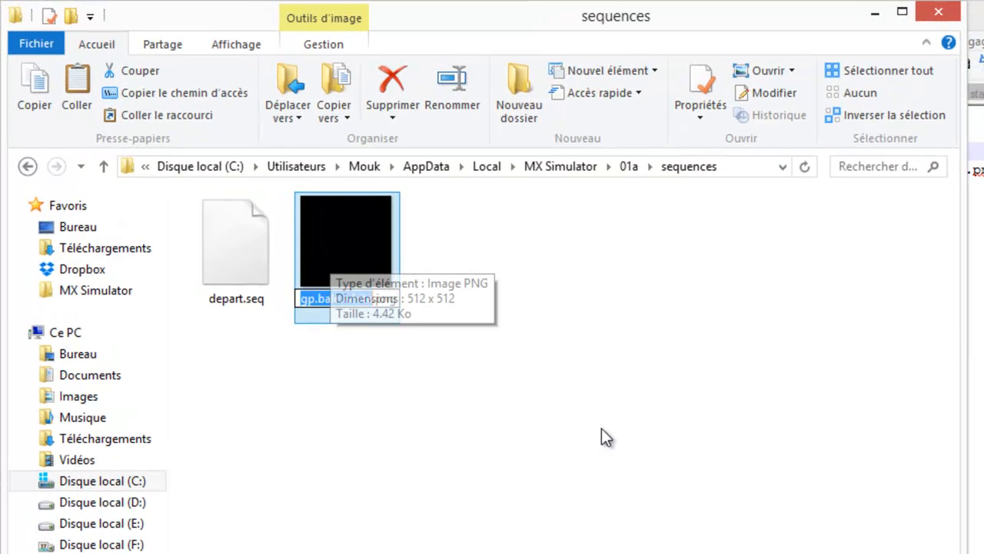
pyautogui.press('F2')
pyautogui.write('vide.png')
pyautogui.press('Return')
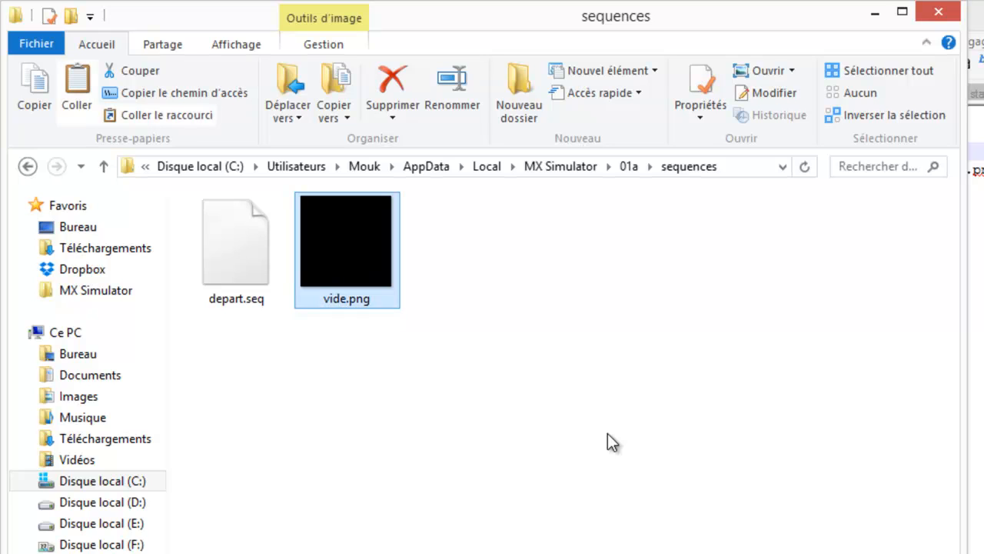
# - In depart.seq, correct the misspelled folder name in the first PNG line to sequences
pyautogui.click(976, 305)
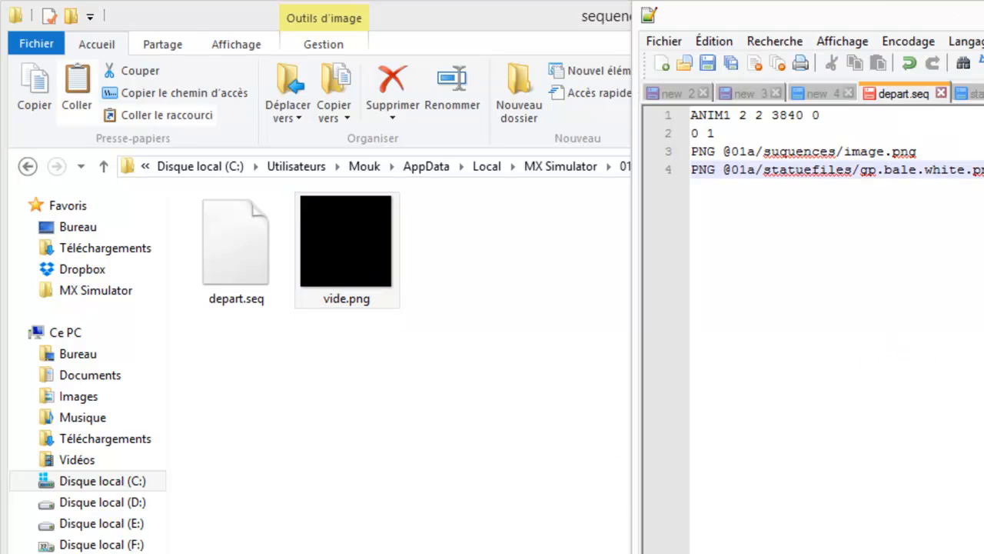
pyautogui.click(803, 151)
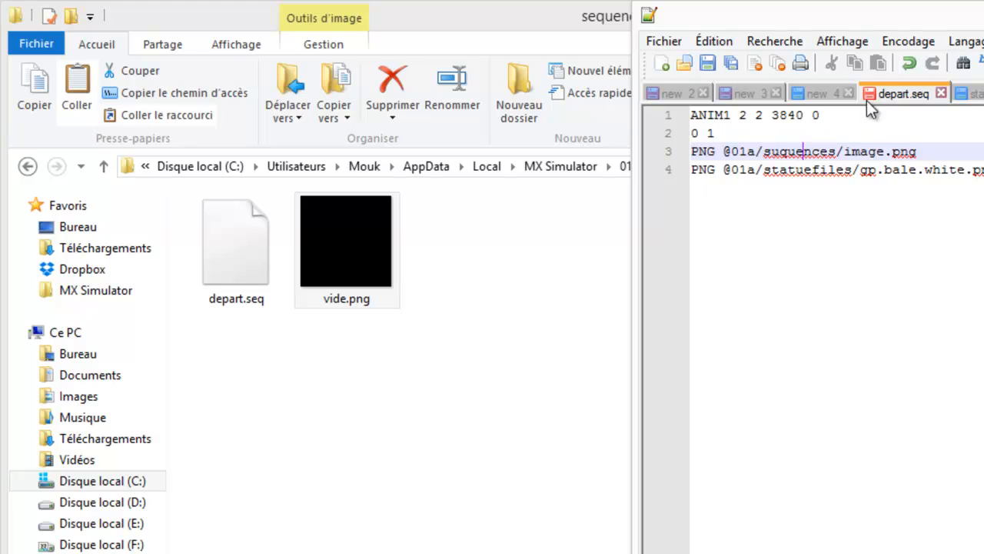
pyautogui.click(779, 151)
pyautogui.press('BackSpace')
pyautogui.write('e')
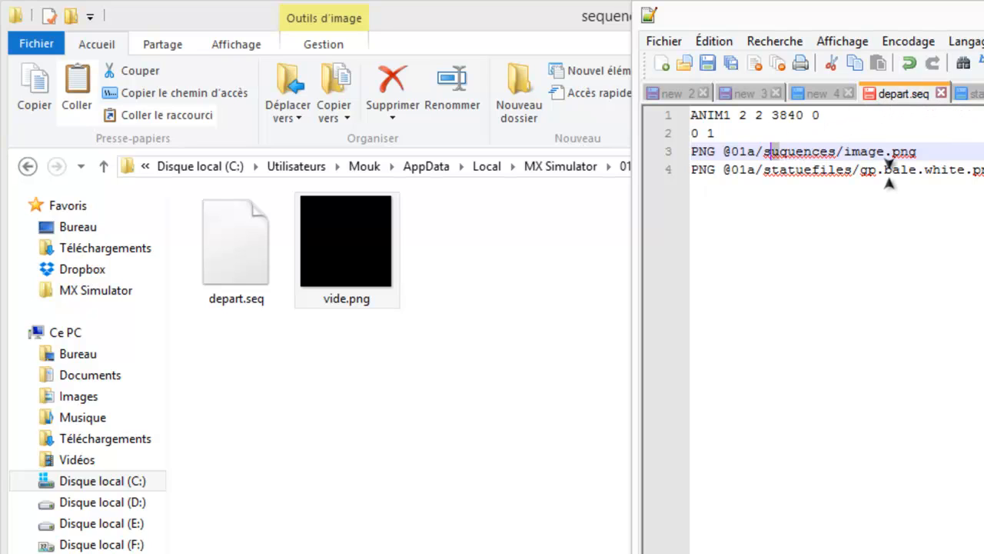
# - Change the image name in the first PNG line of depart.seq to vide.png
pyautogui.press('Right')
pyautogui.press('Right')
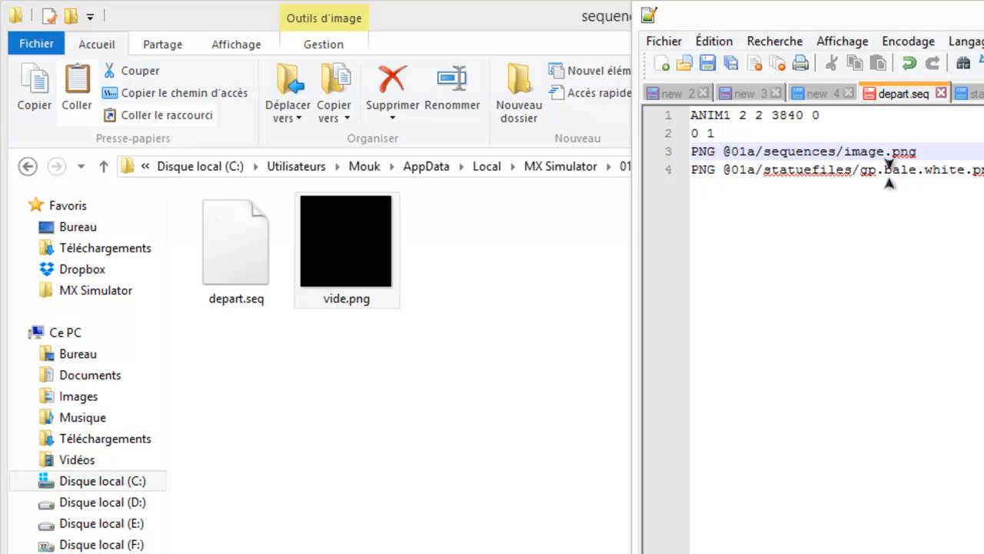
pyautogui.hotkey('shift', 'Right')
pyautogui.hotkey('shift', 'Right')
pyautogui.hotkey('shift', 'Right')
pyautogui.hotkey('shift', 'Right')
pyautogui.hotkey('shift', 'Right')
pyautogui.write('vide')
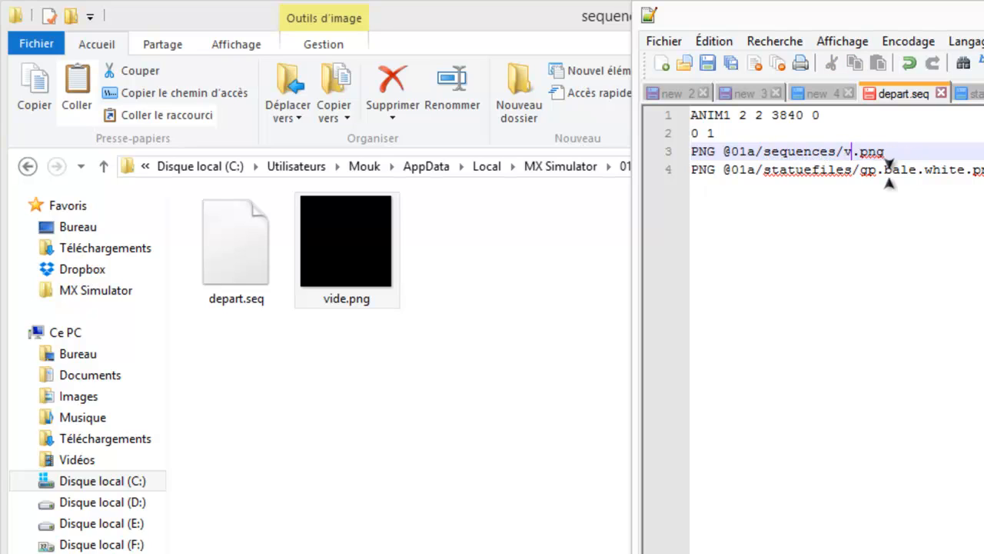
pyautogui.press('Down')
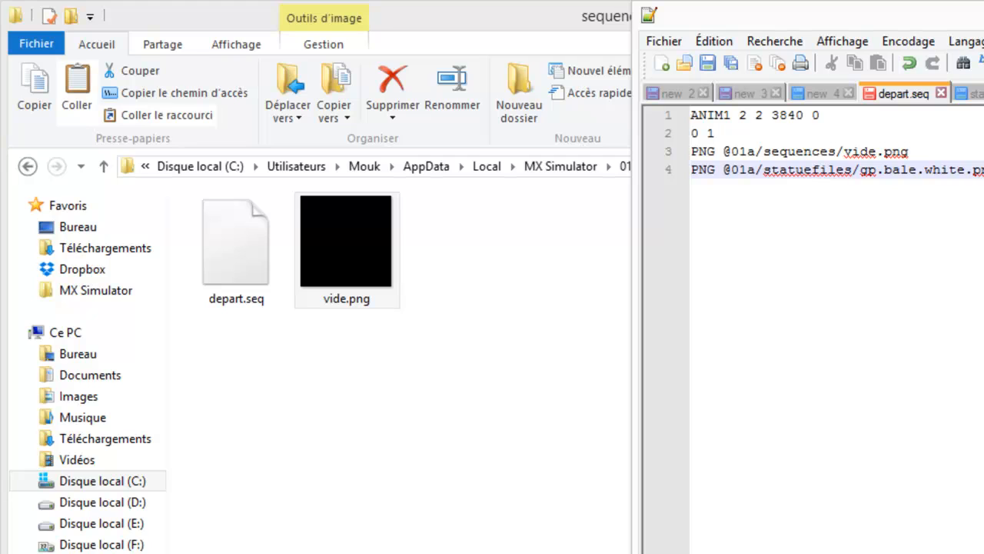
# - Calculate 15 * 128 in the calculator, set the third number of the ANIM1 line in depart.seq to 1920, and save the file
pyautogui.doubleClick(787, 115)
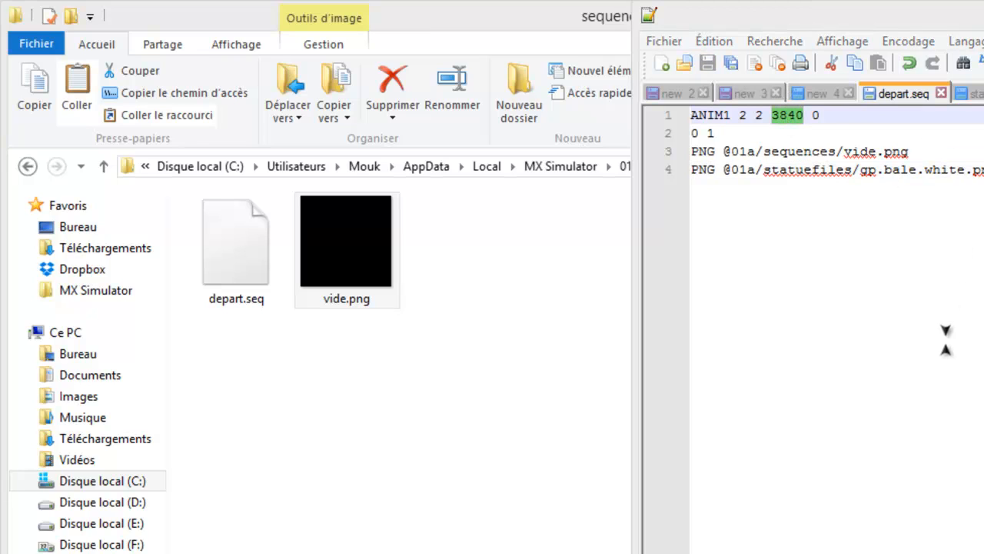
pyautogui.press('XF86Calculator')
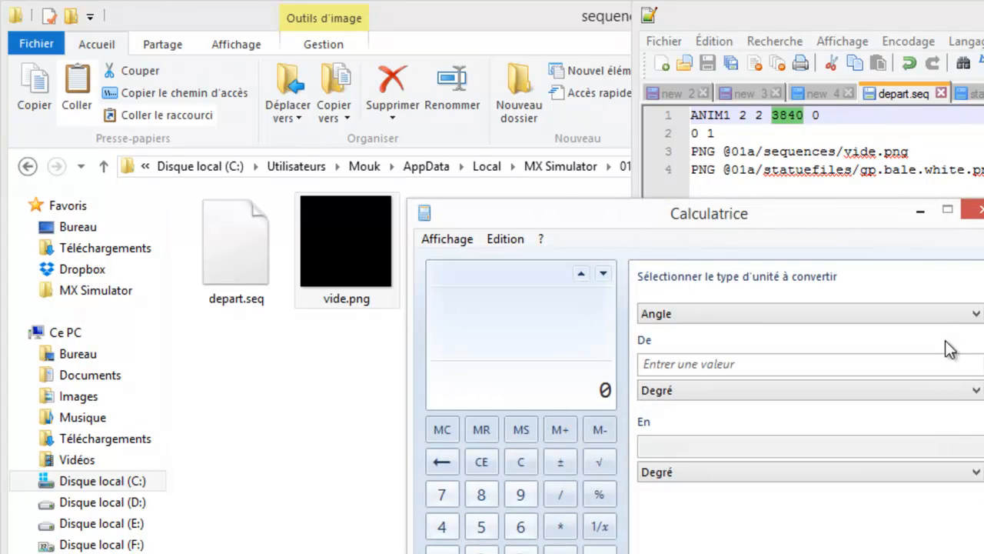
pyautogui.write('15 * 128')
pyautogui.press('Return')
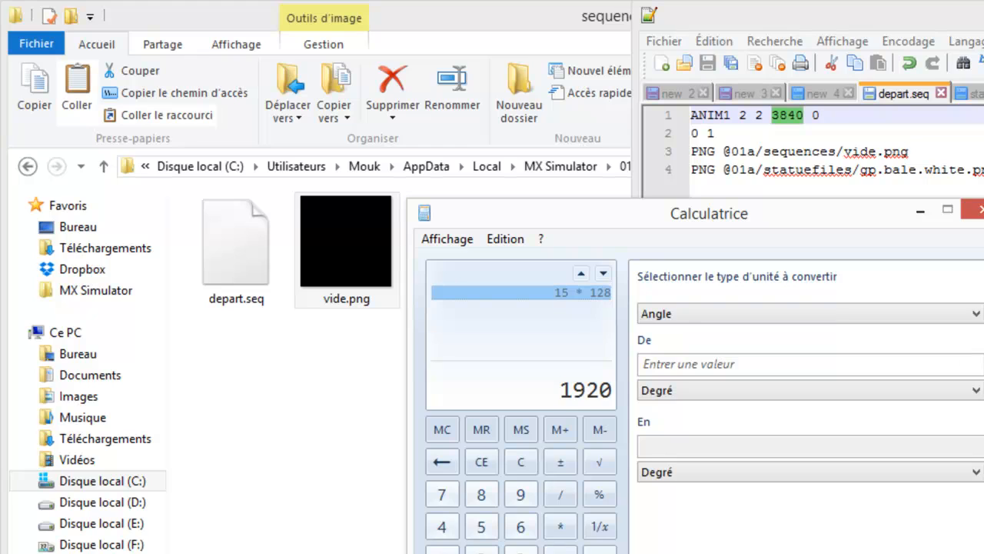
pyautogui.hotkey('alt', 'F4')
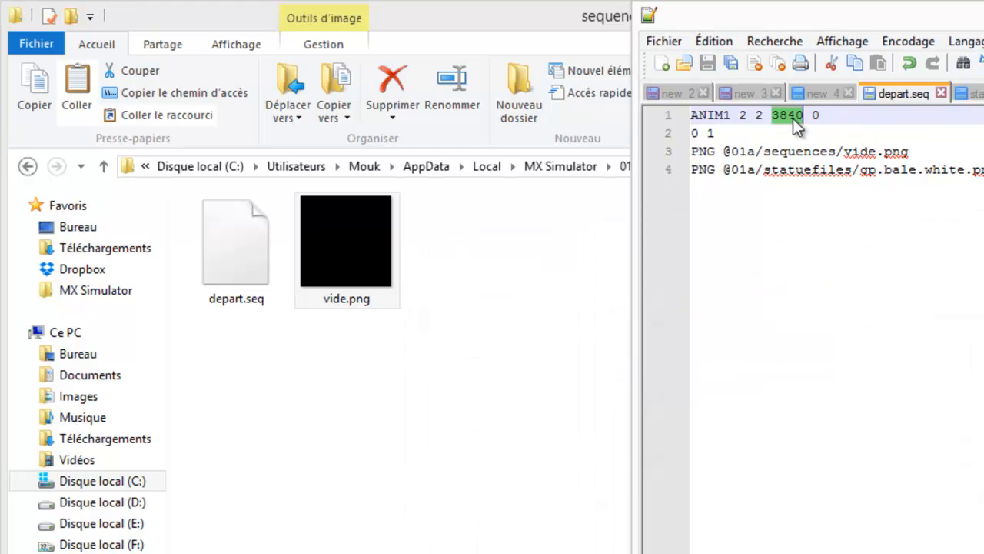
pyautogui.write('192')
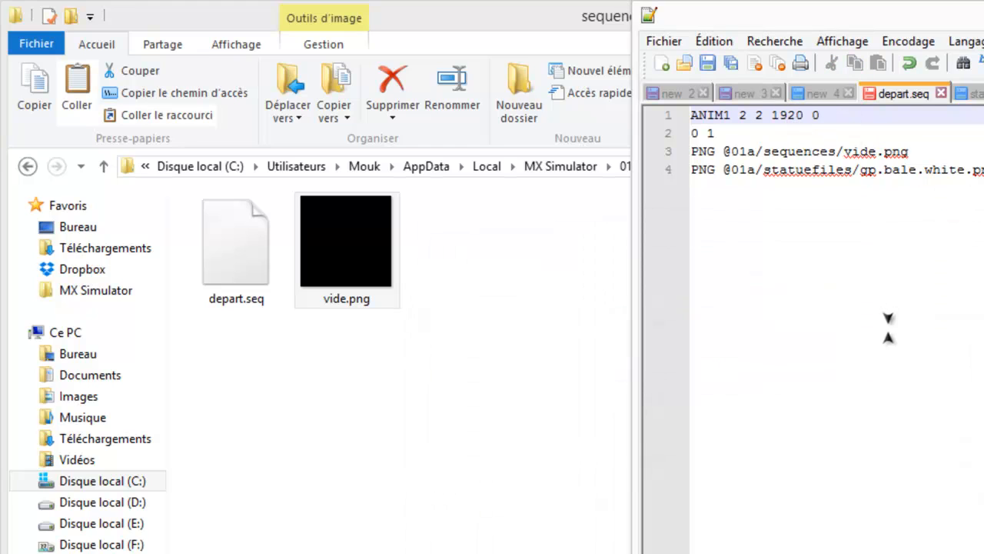
pyautogui.click(889, 328)
pyautogui.hotkey('ctrl', 's')
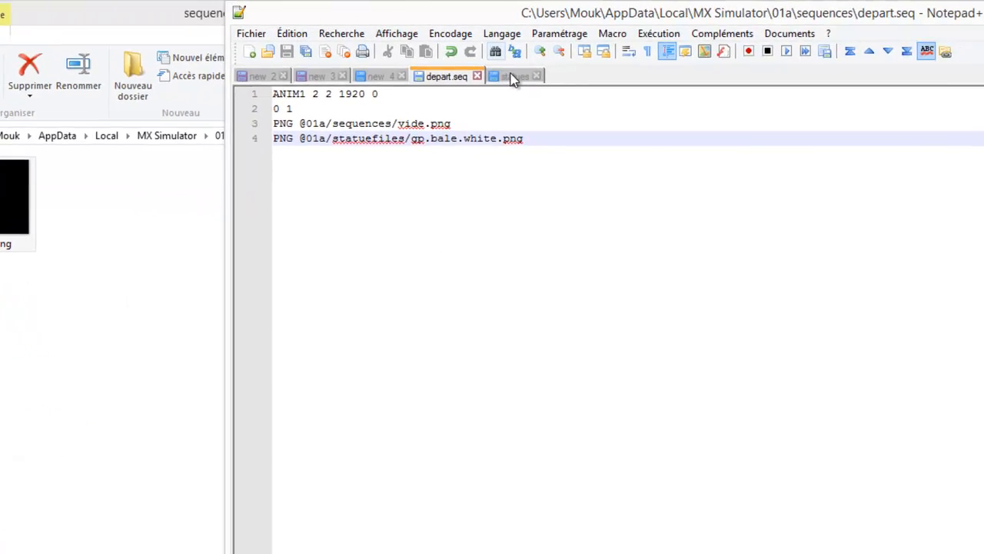
# - In the statues file, examine the model, sequence and shape entries of the bale line that uses depart.seq
pyautogui.click(970, 93)
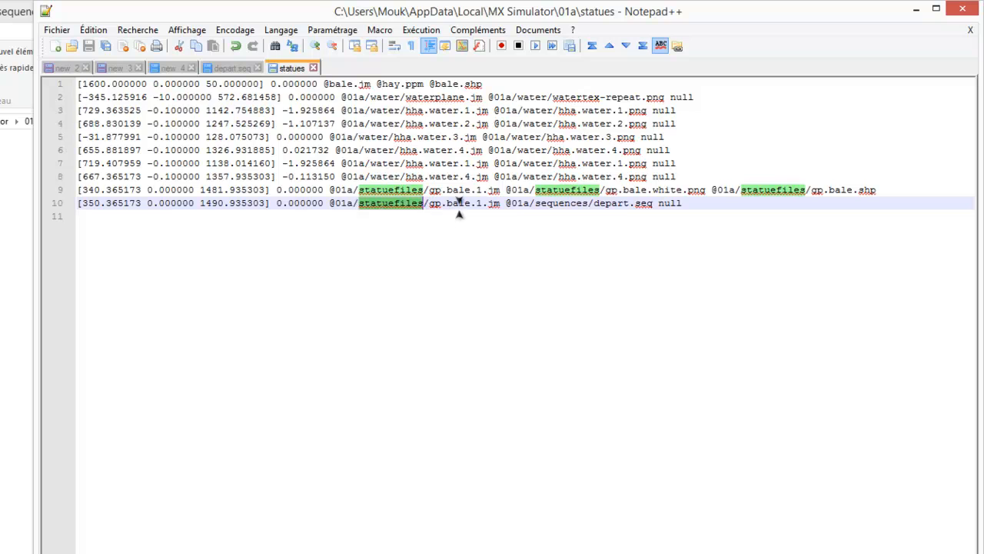
pyautogui.click(495, 203)
pyautogui.doubleClick(496, 203)
pyautogui.click(550, 203)
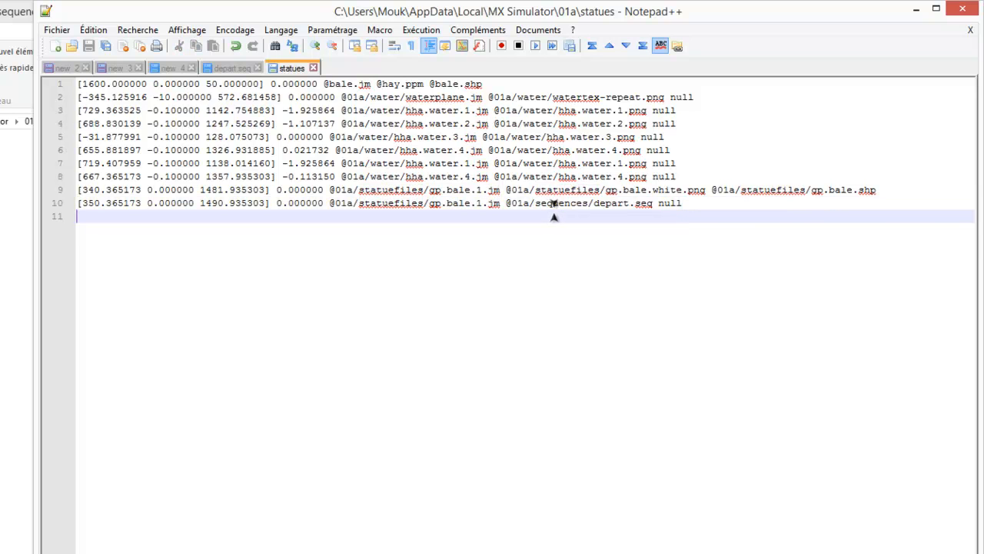
pyautogui.doubleClick(567, 203)
pyautogui.click(642, 206)
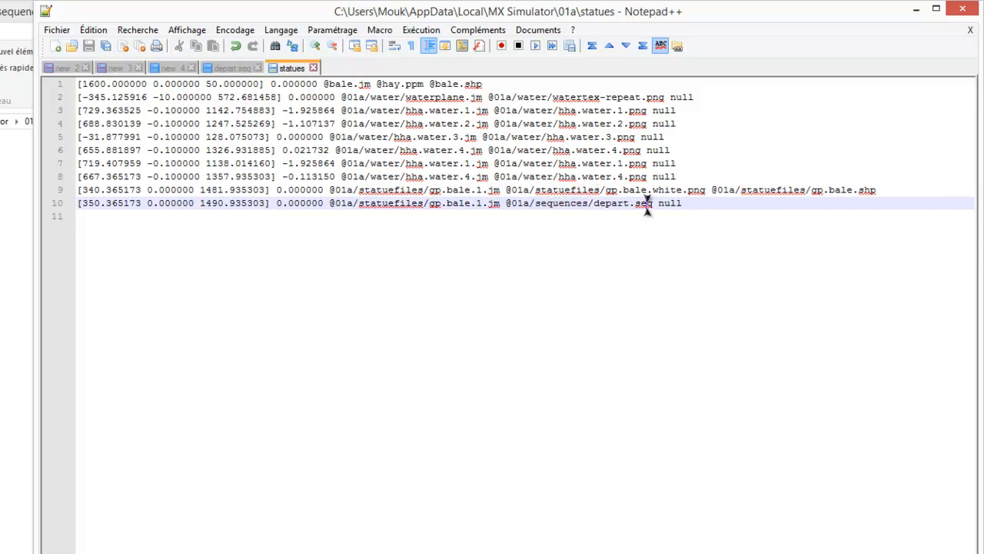
pyautogui.doubleClick(644, 203)
pyautogui.click(620, 254)
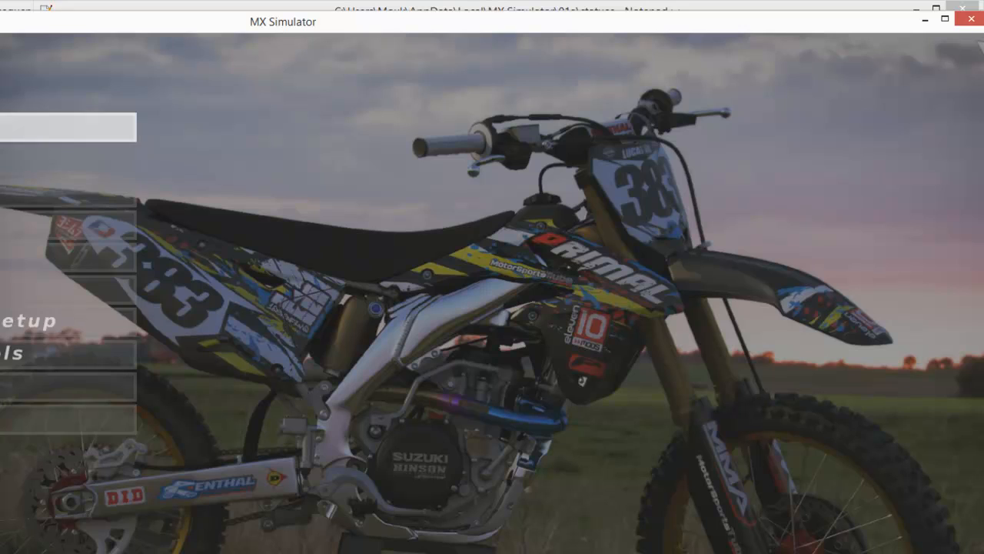
# - Start a ride on the track in MX Simulator, change the camera view, and ride past the start gate to observe the animated bale
pyautogui.click(15, 127)
pyautogui.click(15, 123)
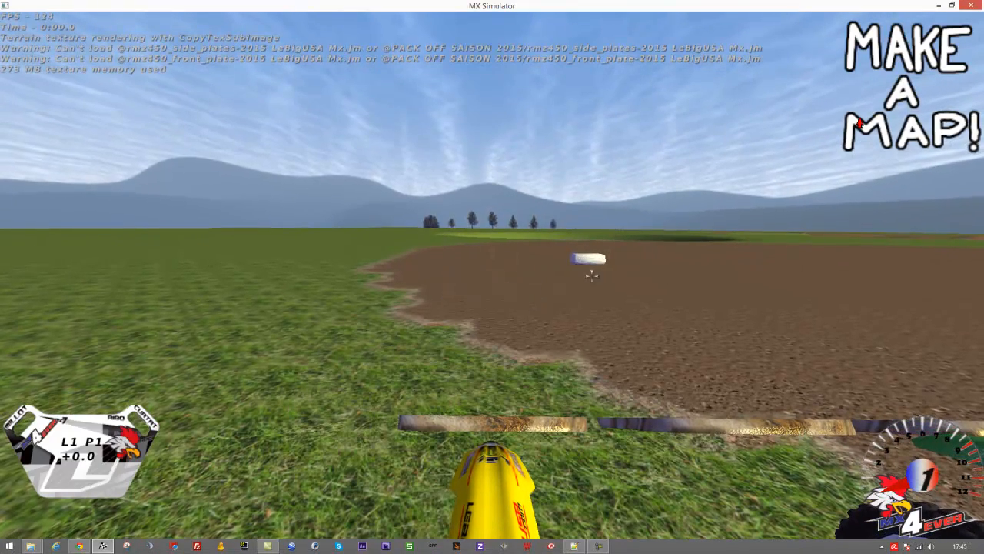
pyautogui.press('c')
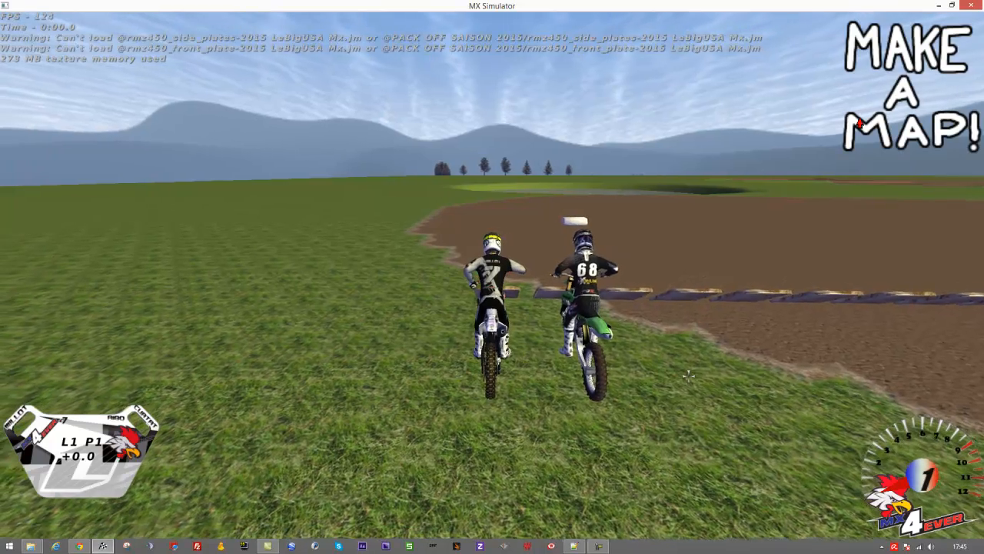
pyautogui.press('Right')
pyautogui.press('Up')
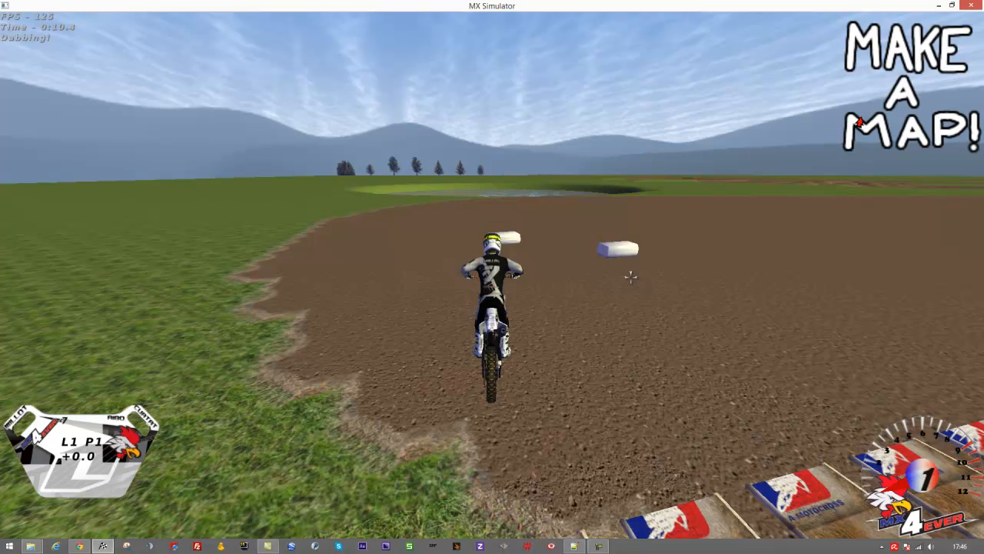
pyautogui.press('c')
# - In the track editor's Statues mode, move the animated bale to about 326.8, 1450.8 at the dirt area's edge and rotate it about 0.19
pyautogui.press('e')
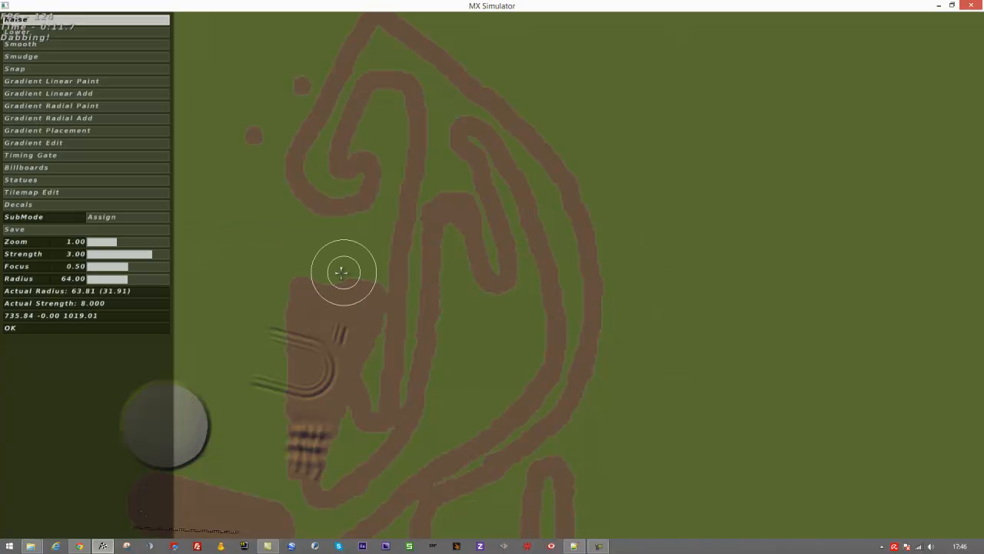
pyautogui.moveTo(312, 296); pyautogui.dragTo(512, 94)
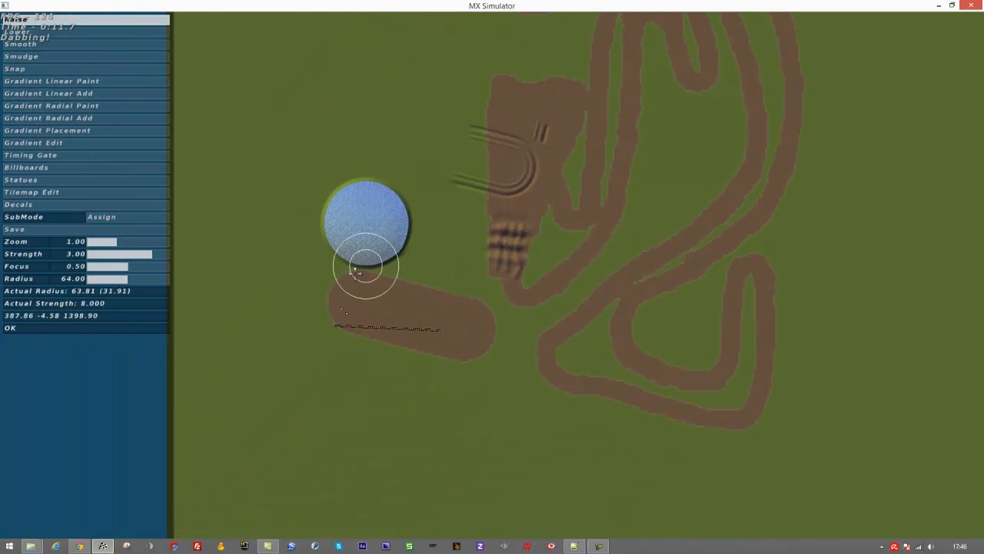
pyautogui.press('=')
pyautogui.moveTo(346, 289); pyautogui.dragTo(658, 331)
pyautogui.press('=')
pyautogui.moveTo(621, 383); pyautogui.dragTo(517, 162)
pyautogui.press('=')
pyautogui.moveTo(480, 204); pyautogui.dragTo(580, 217)
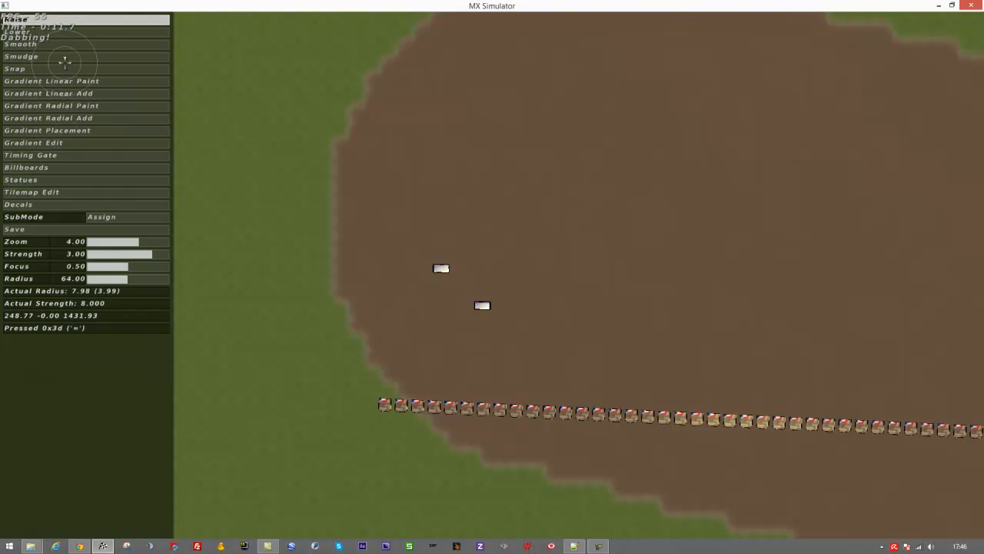
pyautogui.click(60, 179)
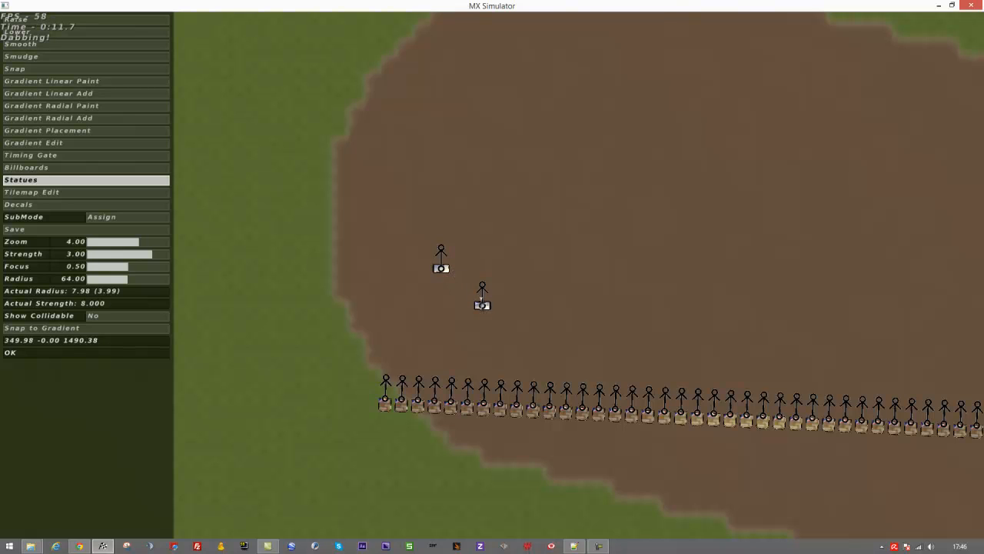
pyautogui.moveTo(482, 306)
pyautogui.mouseDown()
pyautogui.moveTo(486, 268)
pyautogui.moveTo(386, 274)
pyautogui.moveTo(381, 245)
pyautogui.mouseUp()
pyautogui.press('Up')
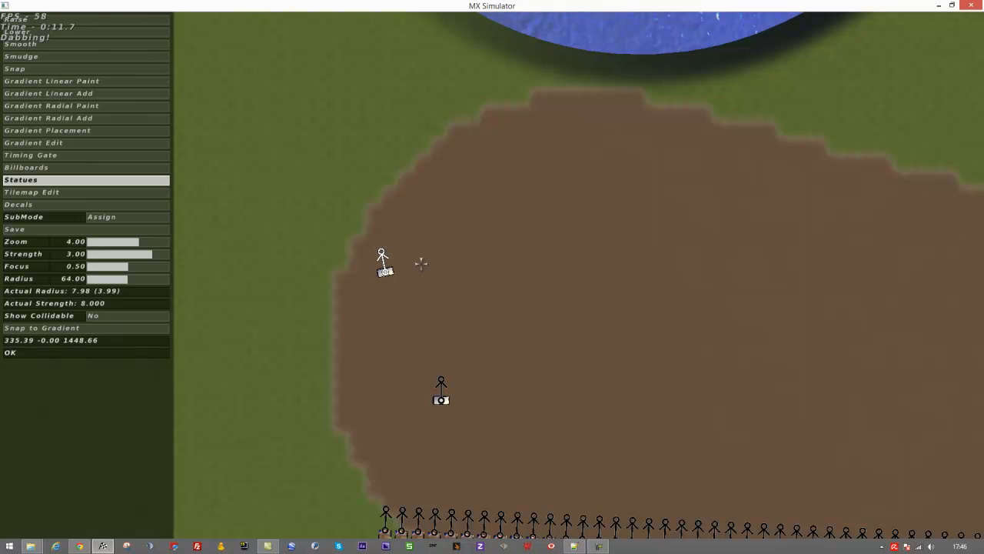
# - Place eleven copies of the animated bale in a row across the dirt area to about 438.8, 1427.8, and space them evenly
pyautogui.press('d')
pyautogui.press('d')
pyautogui.press('d')
pyautogui.press('d')
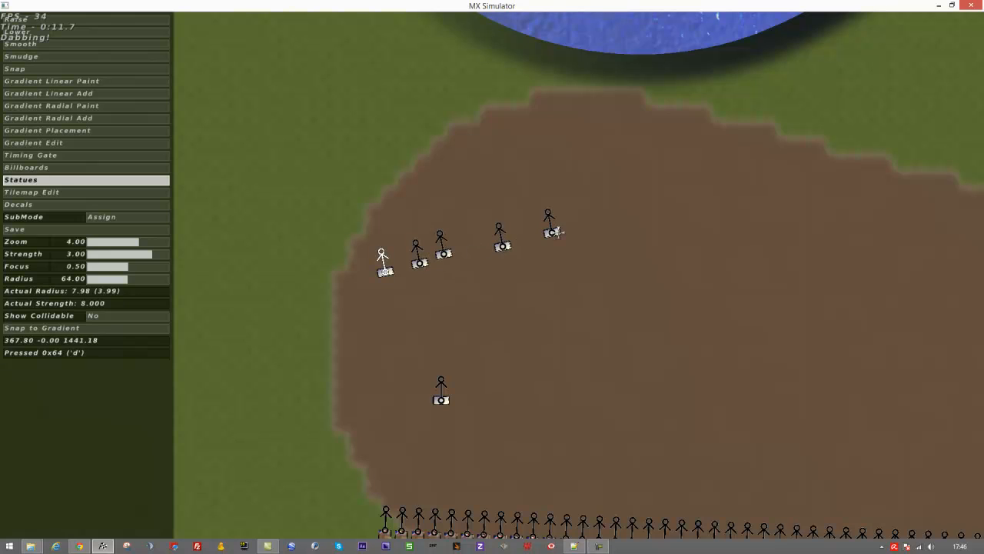
pyautogui.press('d')
pyautogui.press('d')
pyautogui.press('d')
pyautogui.press('d')
pyautogui.press('d')
pyautogui.press('d')
pyautogui.press('d')
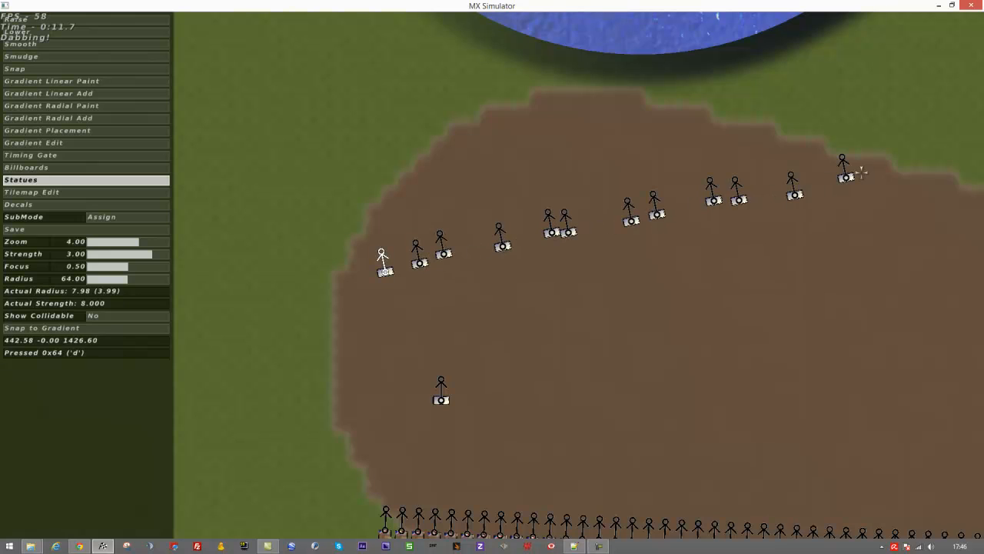
pyautogui.press('i')
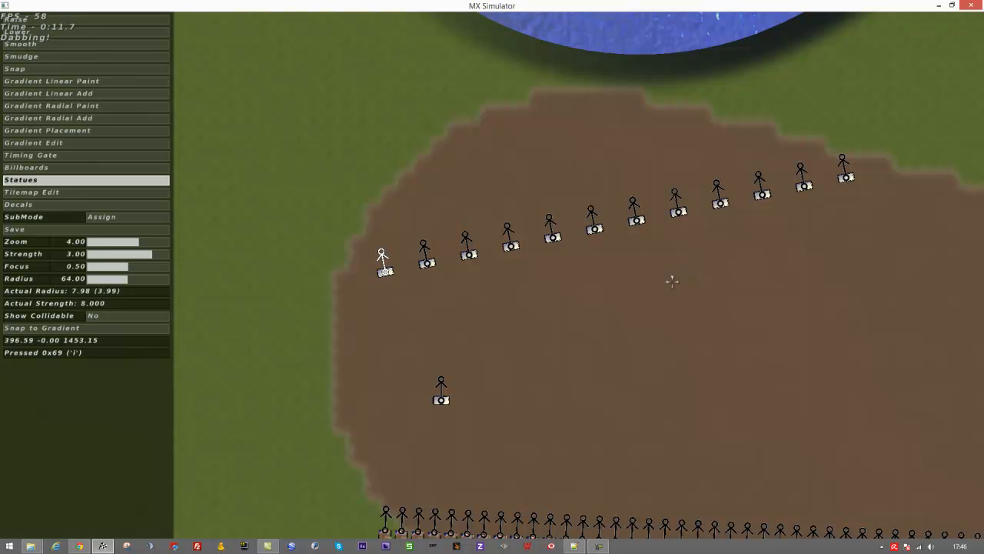
# - Save the track edits and exit MX Simulator
pyautogui.hotkey('ctrl', 's')
pyautogui.press('Escape')
pyautogui.click(358, 277)
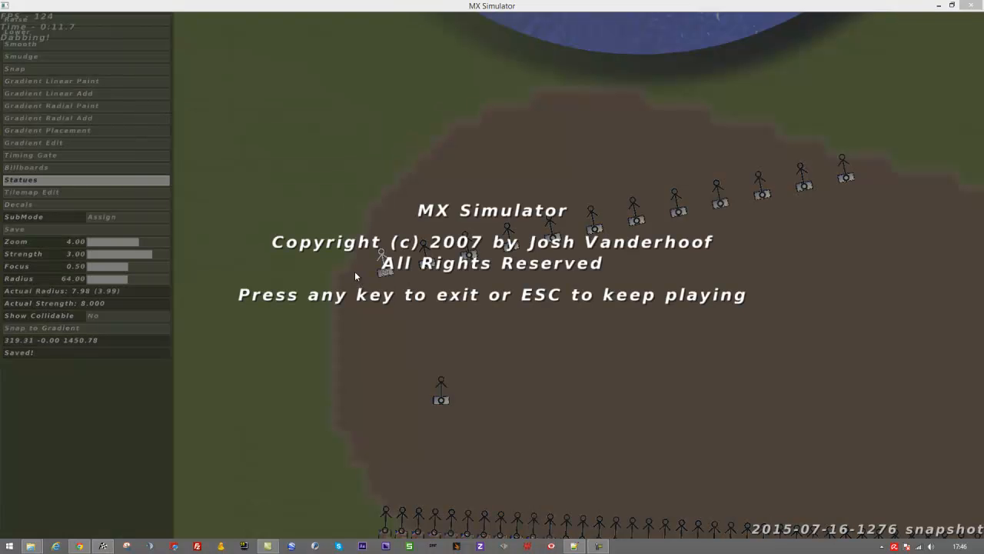
pyautogui.press('Return')
# - Switch to Notepad++, reload the statues file, and inspect the model and sequence paths of the added bale lines
pyautogui.click(518, 316)
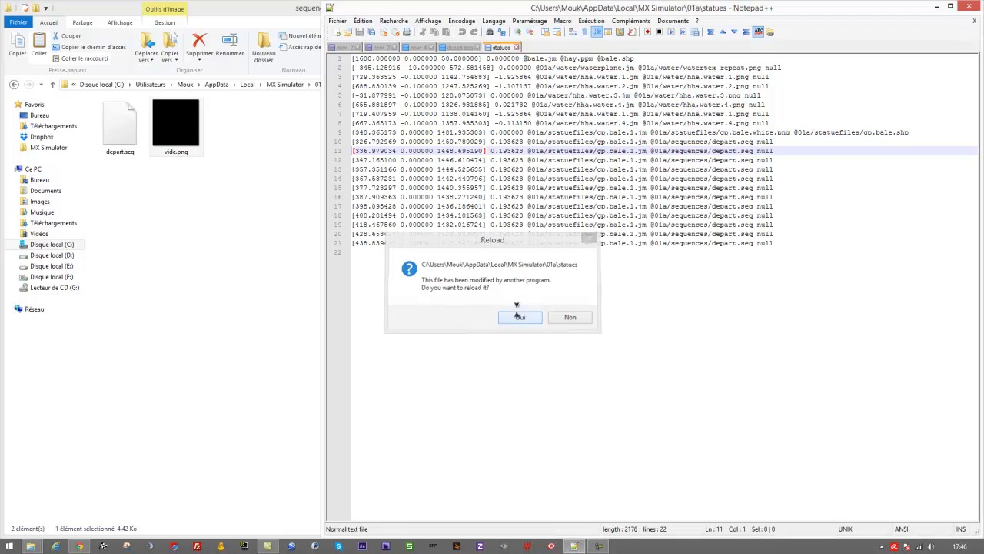
pyautogui.click(545, 196)
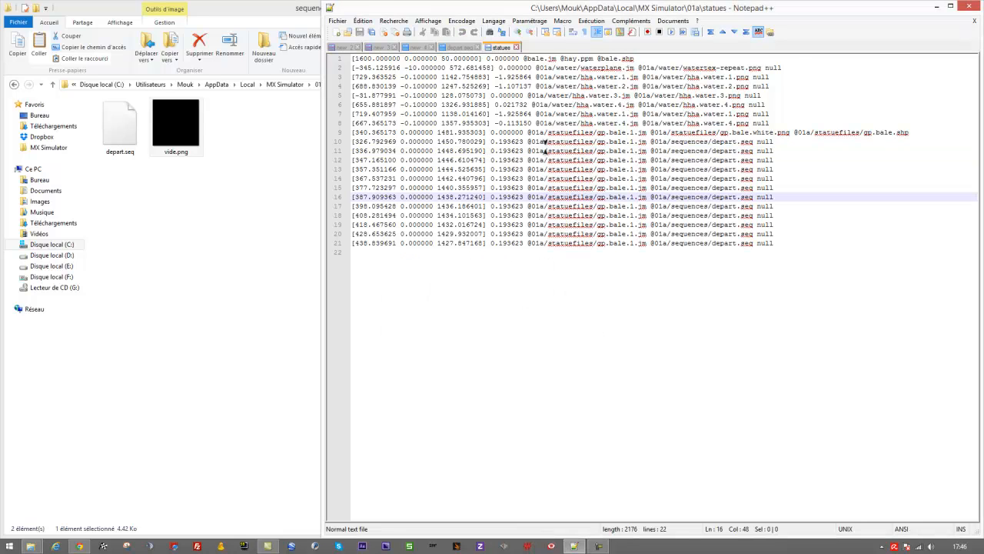
pyautogui.doubleClick(689, 216)
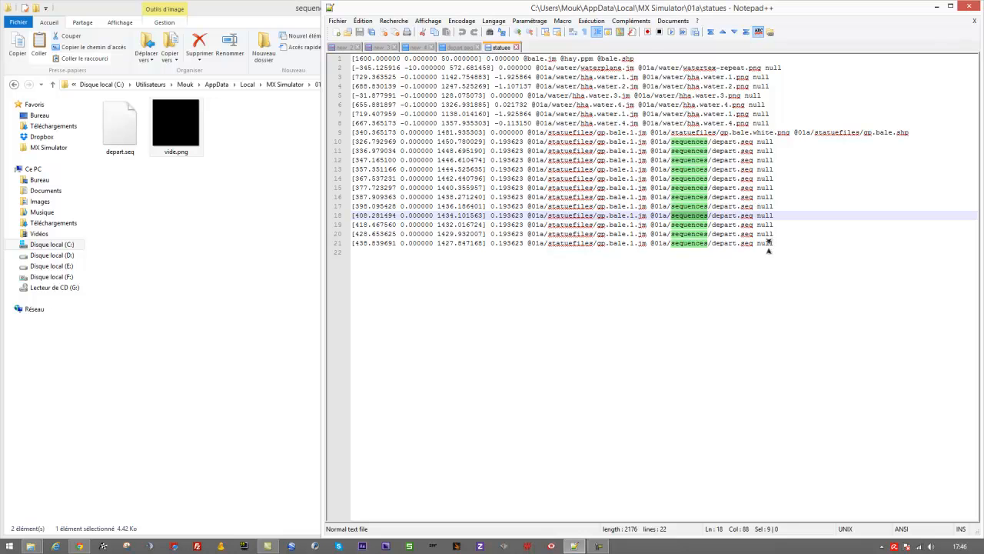
# - Switch to MX Simulator, start a new race, ride up to the row of bales to check them in game, and exit
pyautogui.click(103, 546)
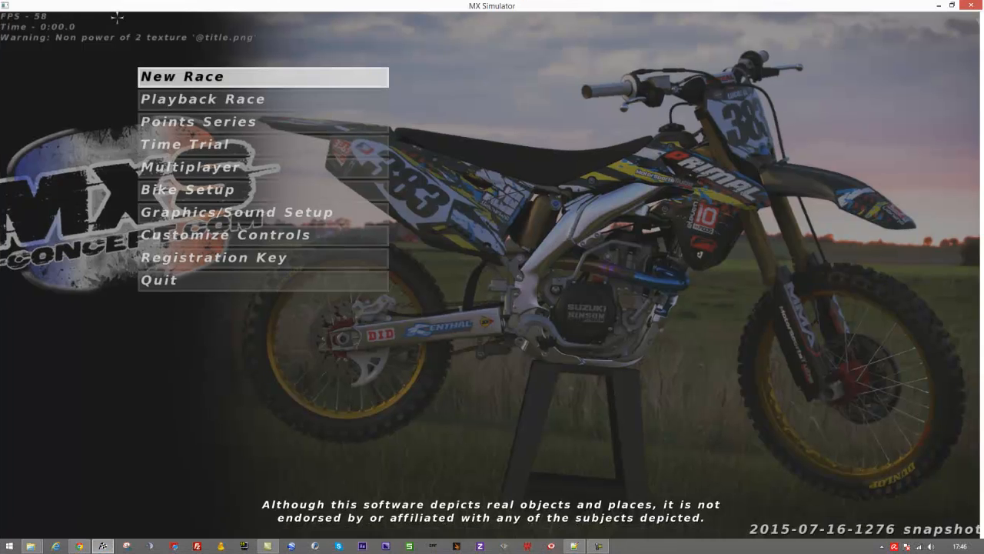
pyautogui.click(163, 74)
pyautogui.click(164, 83)
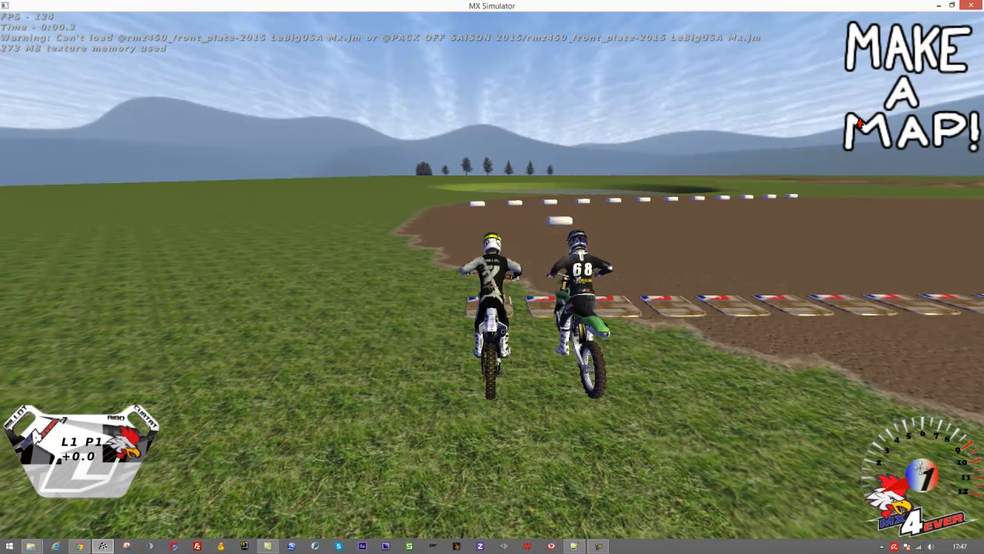
pyautogui.press('Up')
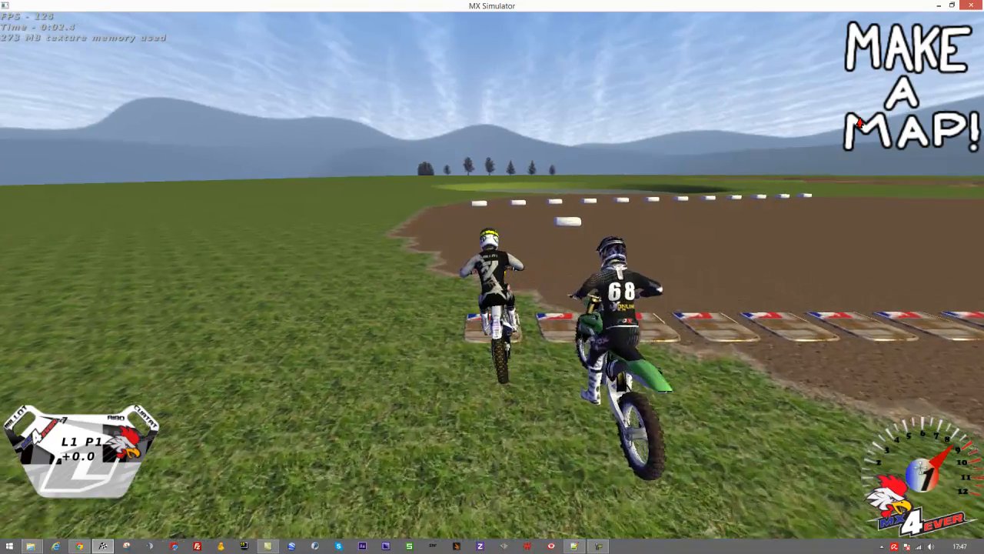
pyautogui.press('Right')
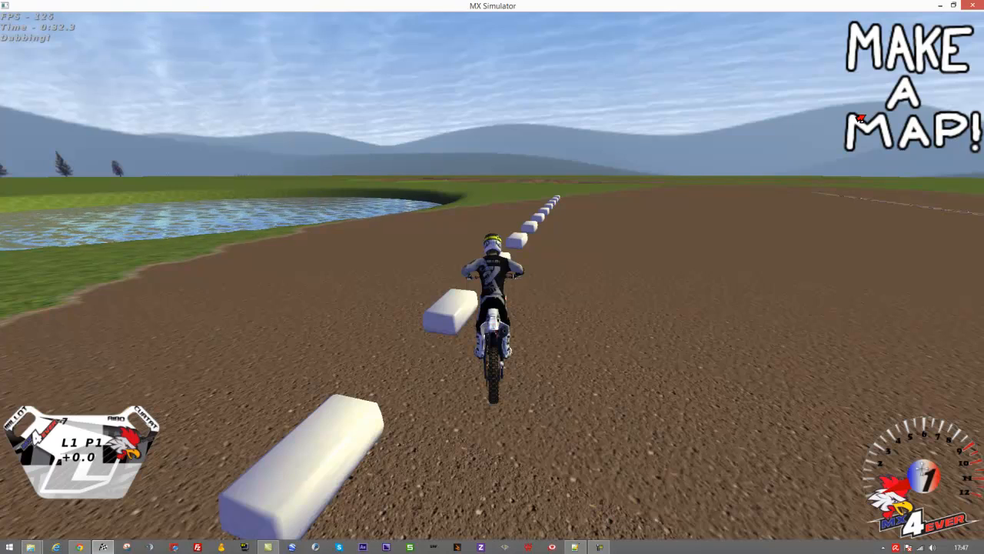
pyautogui.press('Escape')
pyautogui.click(376, 285)
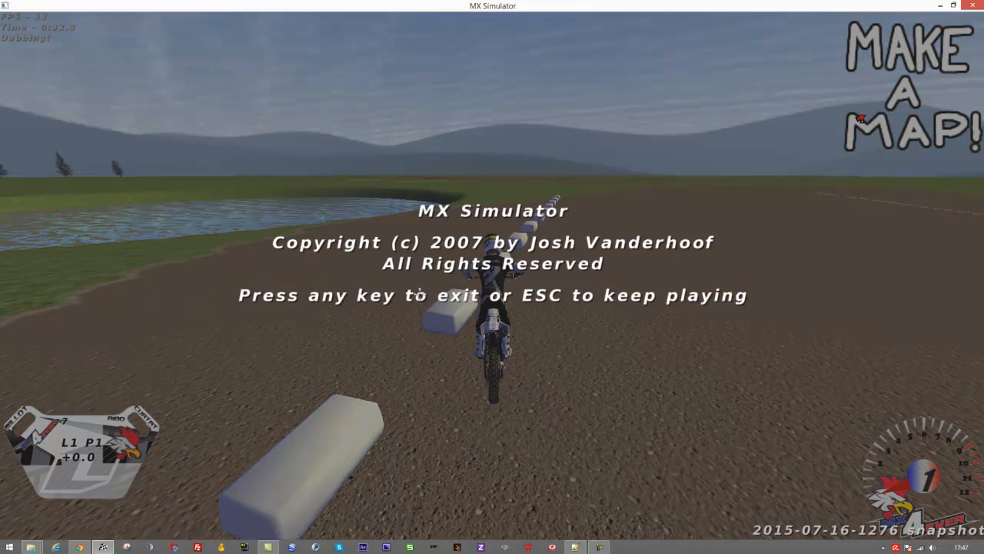
pyautogui.click(454, 287)
pyautogui.click(488, 287)
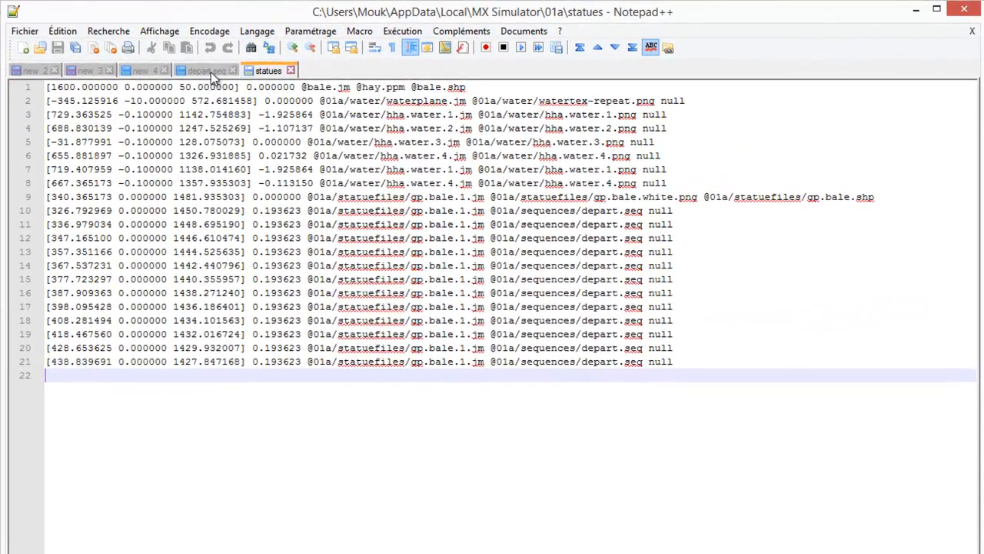
# - Switch to depart.seq in Notepad++ and examine the ANIM1 keyword at the start of its first line
pyautogui.click(462, 47)
pyautogui.click(74, 87)
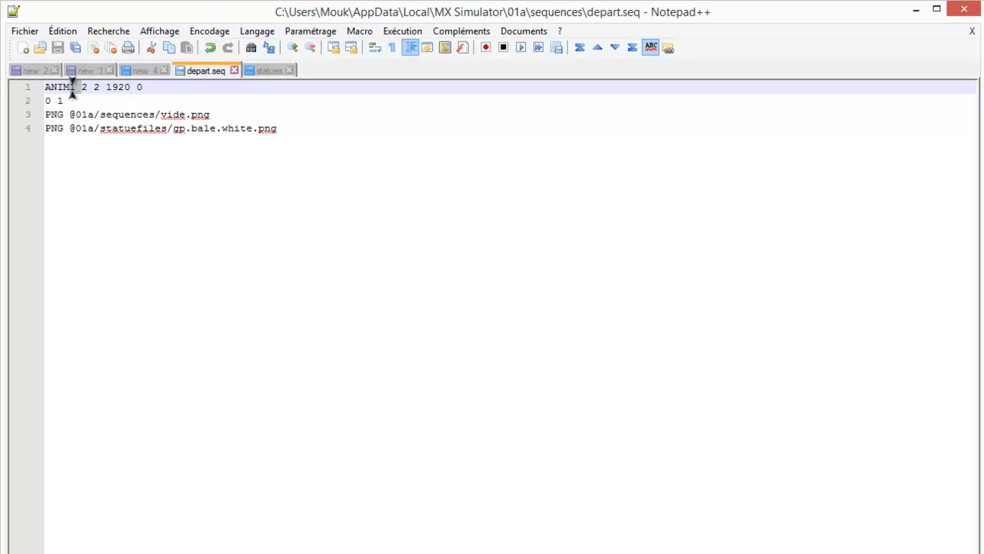
pyautogui.doubleClick(73, 87)
pyautogui.press('Right')
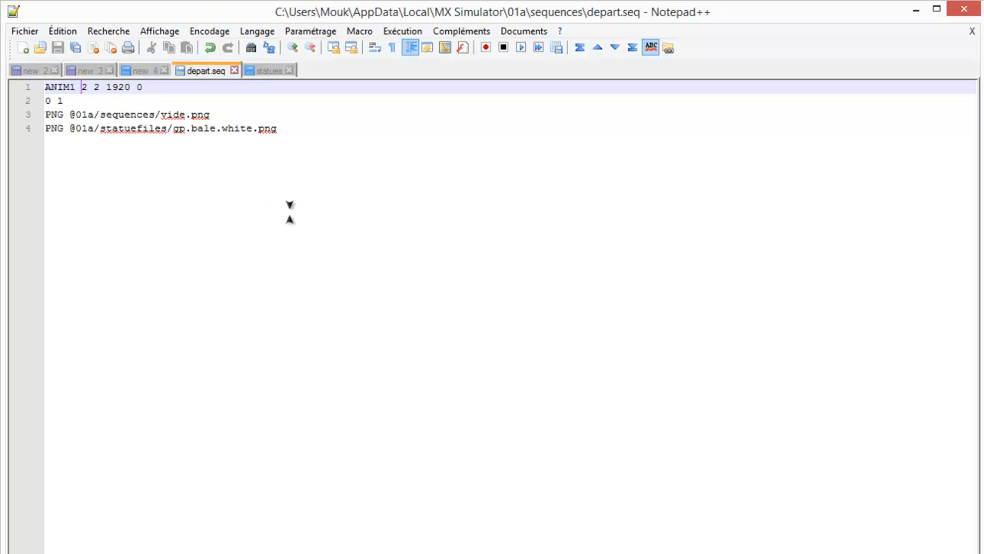
# - Try ANIM2 as the keyword on the first line of depart.seq and restore it to ANIM1
pyautogui.press('BackSpace')
pyautogui.write('2')
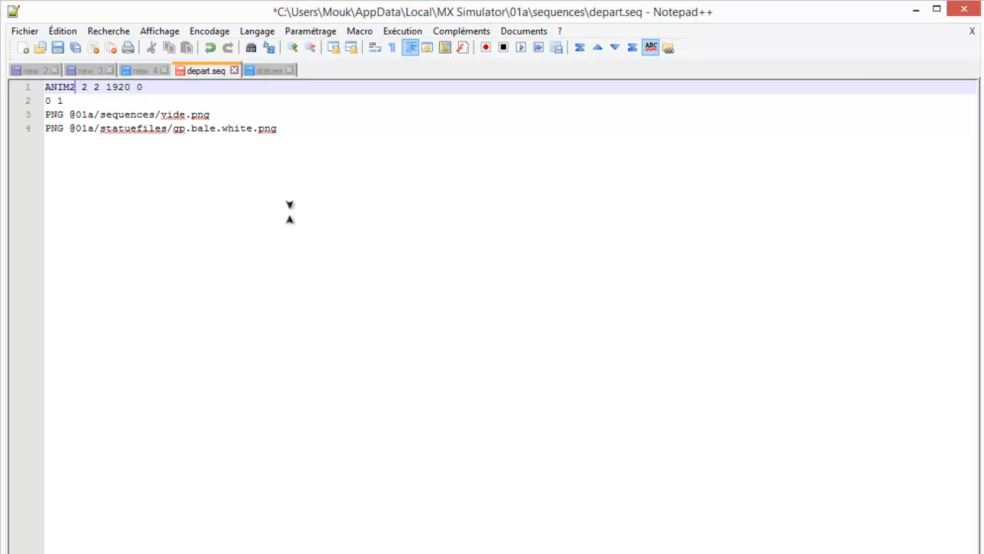
pyautogui.press('BackSpace')
pyautogui.write('1')
# - Examine the version digit of ANIM1 and the values following it on the first line of depart.seq
pyautogui.hotkey('shift', 'Left')
pyautogui.press('Left')
pyautogui.hotkey('shift', 'Right')
pyautogui.press('Right')
pyautogui.hotkey('shift', 'Right')
pyautogui.press('Right')
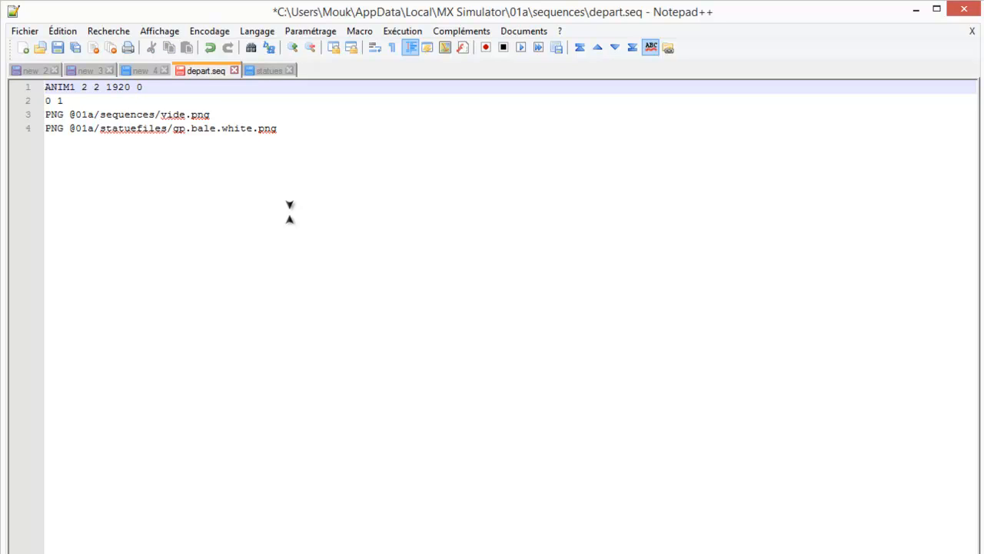